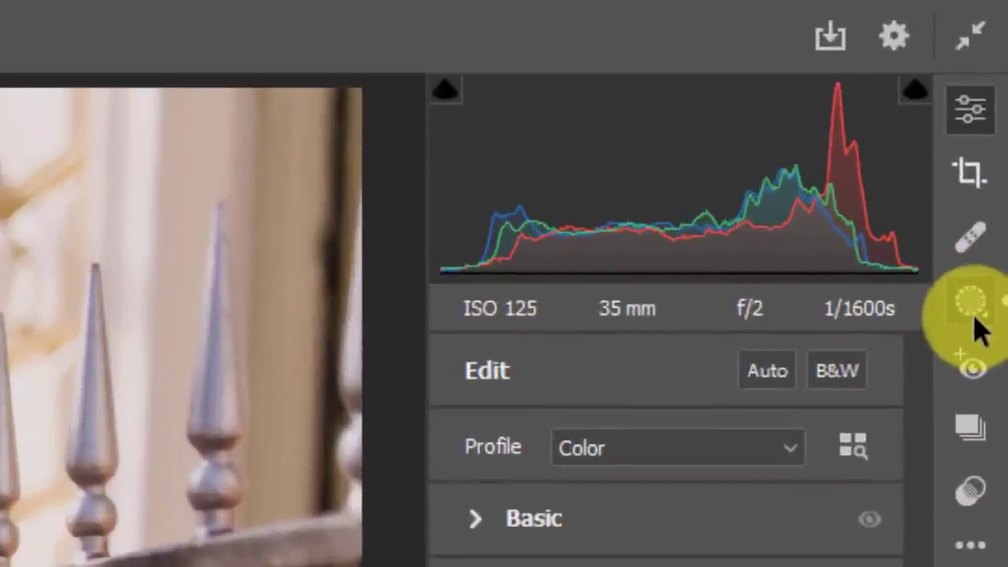
- Preview the bkg and girl mask overlays on the balloon photo in turn
{"action": "left_click", "coordinate": [421, 223]}
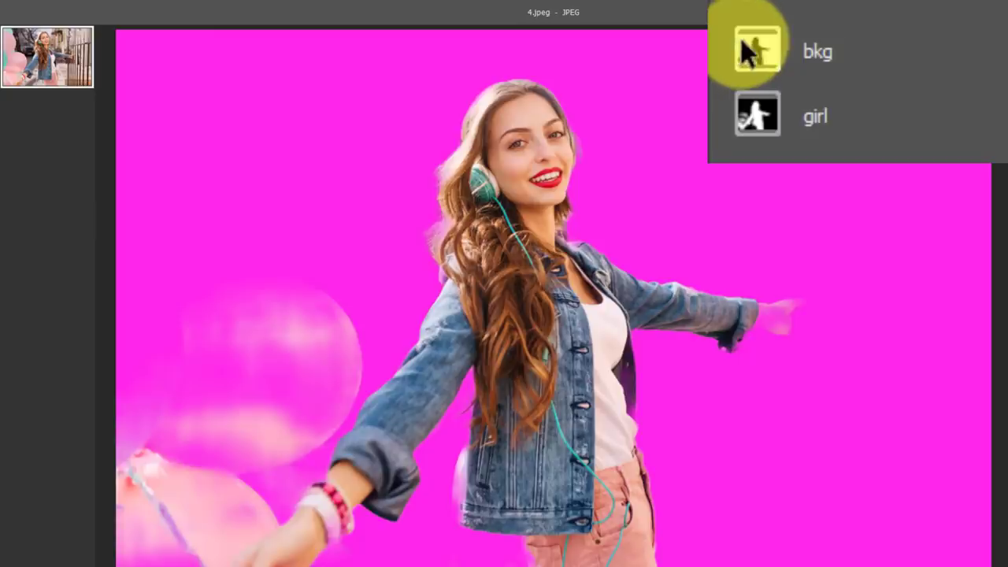
{"action": "left_click", "coordinate": [749, 114]}
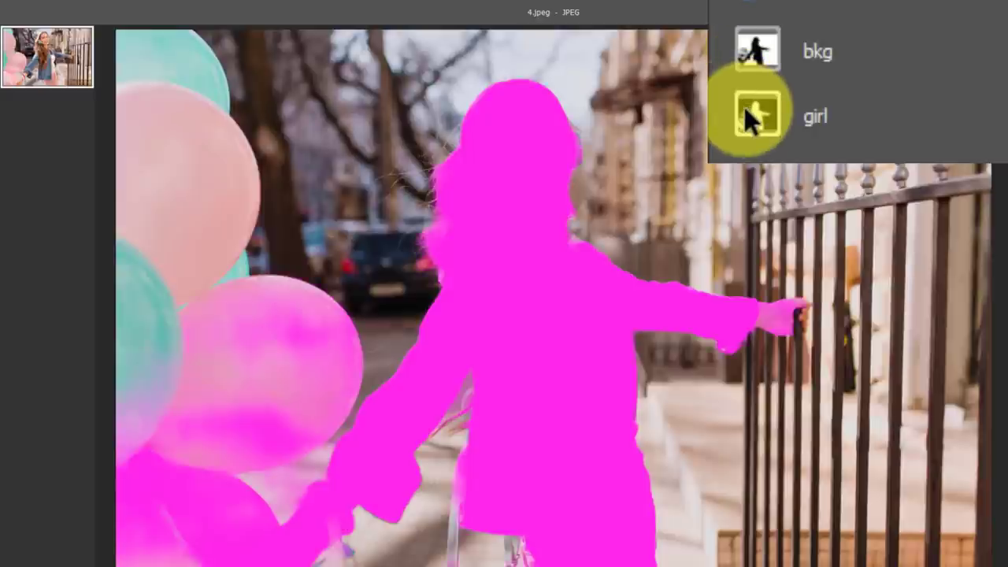
{"action": "left_click", "coordinate": [762, 60]}
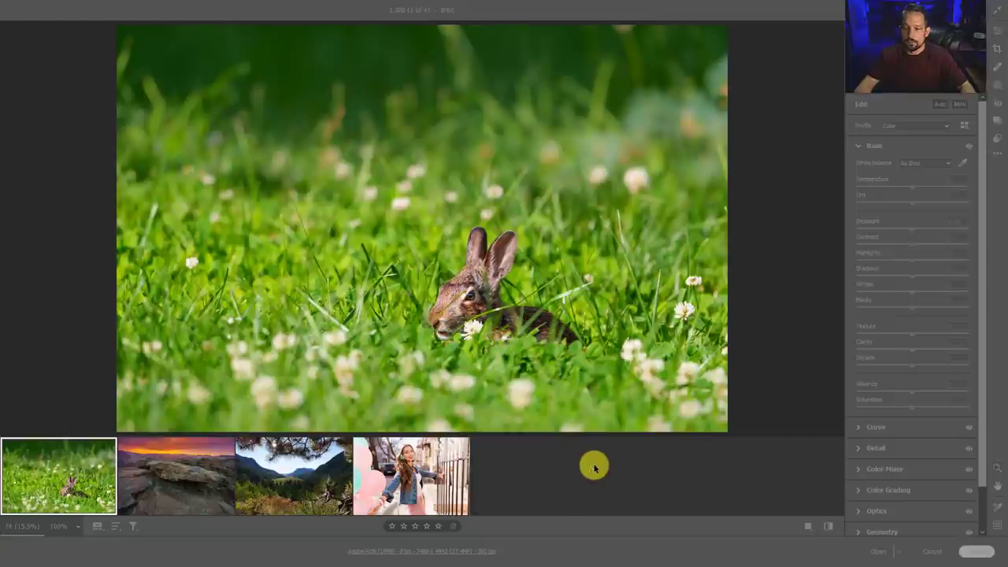
- Arrange the filmstrip thumbnails vertically and collapse the Basic section
{"action": "right_click", "coordinate": [548, 473]}
{"action": "left_click", "coordinate": [583, 502]}
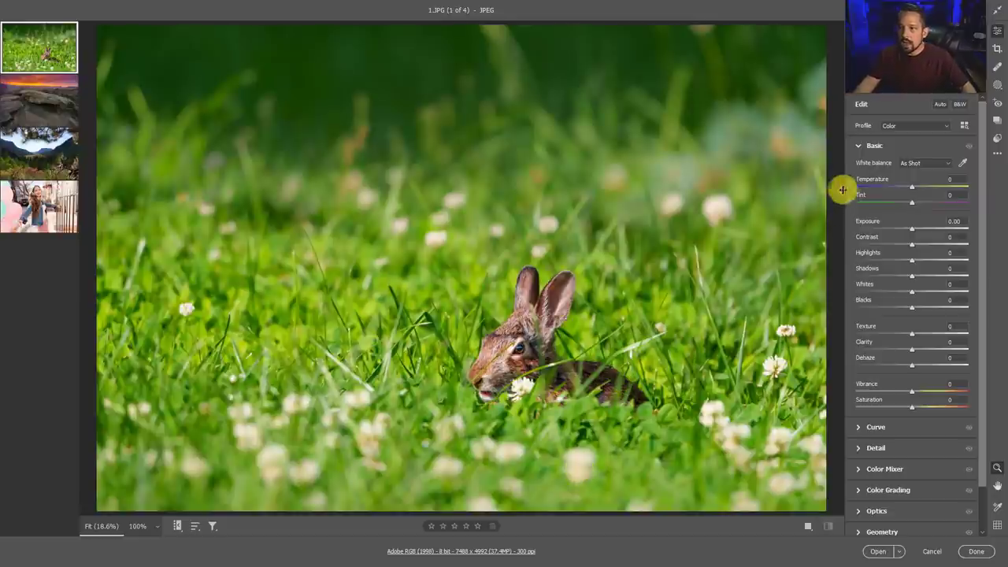
{"action": "left_click", "coordinate": [859, 147]}
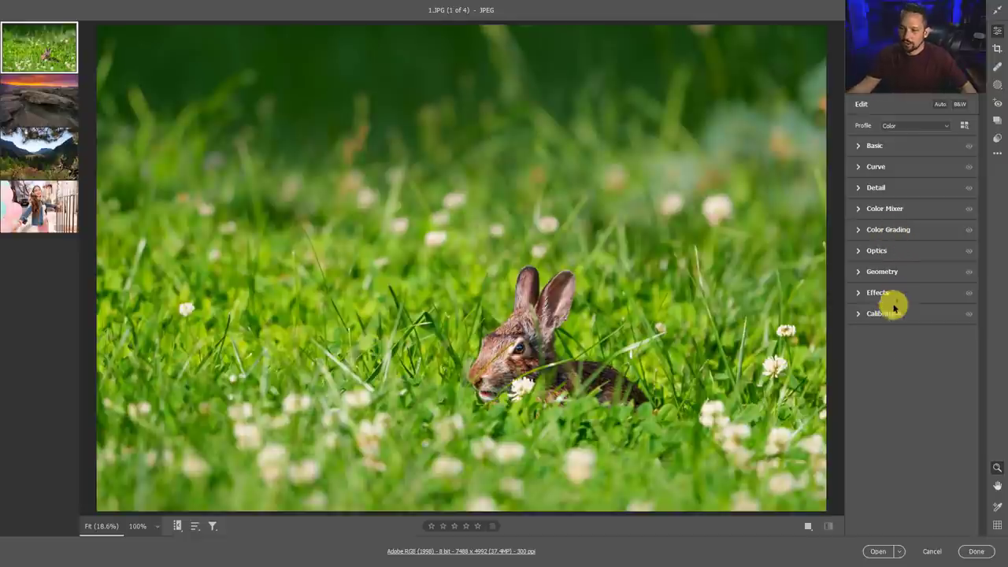
- In Edit Panels to Show, move Calibration up two places so it follows Basic
{"action": "right_click", "coordinate": [902, 349]}
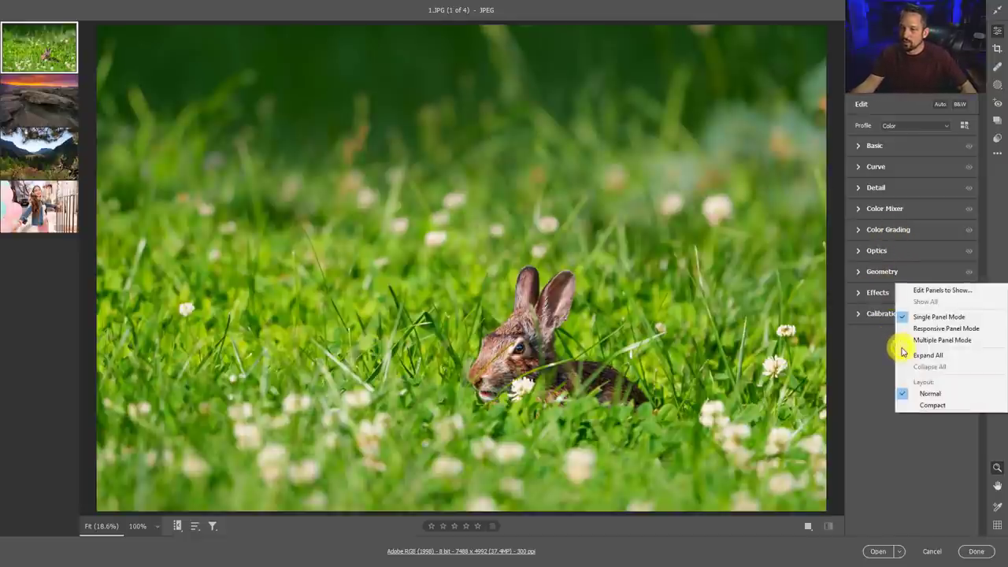
{"action": "left_click", "coordinate": [929, 292]}
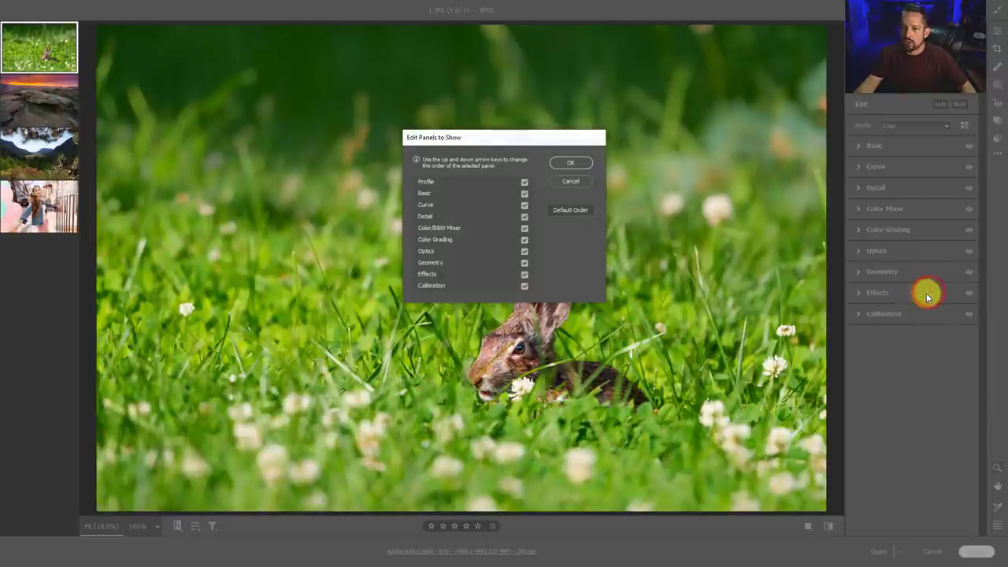
{"action": "left_click", "coordinate": [426, 287]}
{"action": "key", "text": "Up"}
{"action": "key", "text": "Up"}
{"action": "key", "text": "Up"}
{"action": "key", "text": "Up"}
{"action": "key", "text": "Up"}
{"action": "key", "text": "Up"}
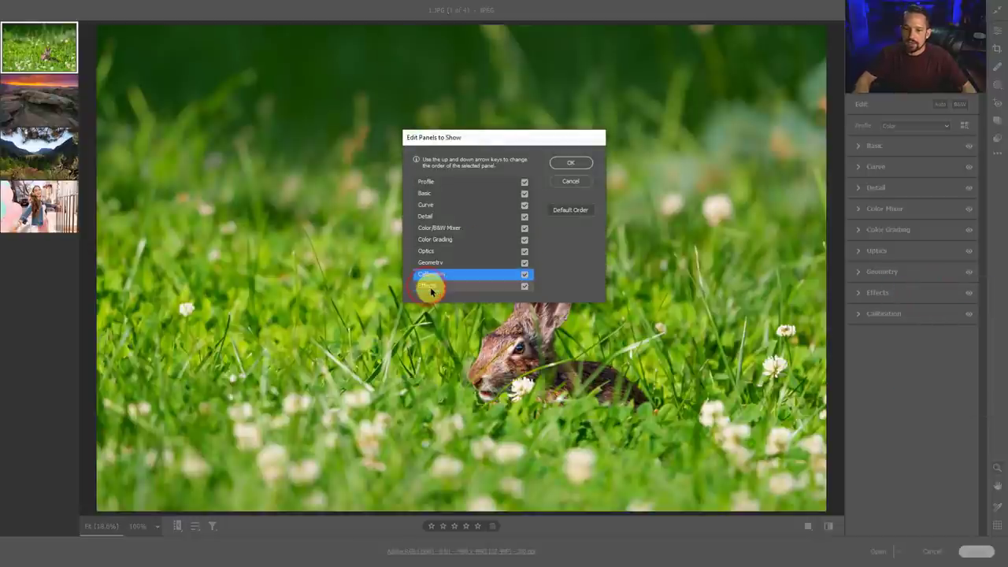
{"action": "key", "text": "Up"}
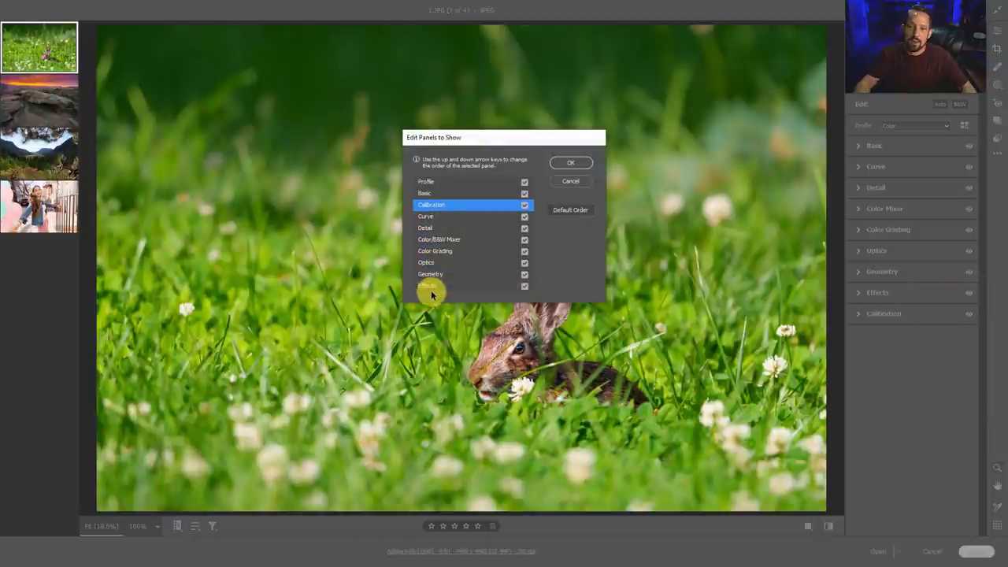
{"action": "left_click", "coordinate": [580, 163]}
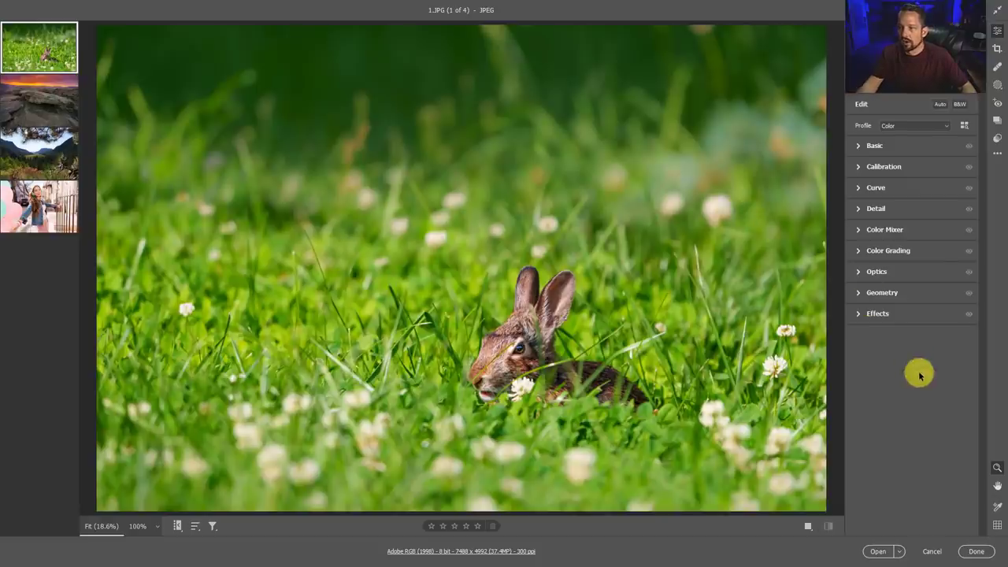
- Apply the Style: Cinematic CN05 preset to the rabbit photo at amount 58
{"action": "left_click", "coordinate": [996, 142]}
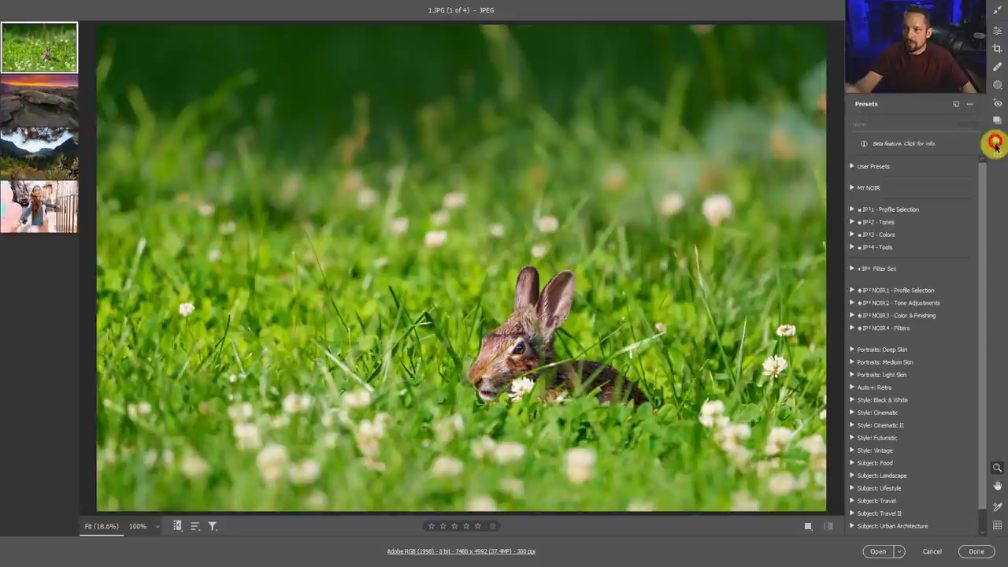
{"action": "scroll", "coordinate": [879, 274], "scroll_direction": "down", "scroll_amount": 1}
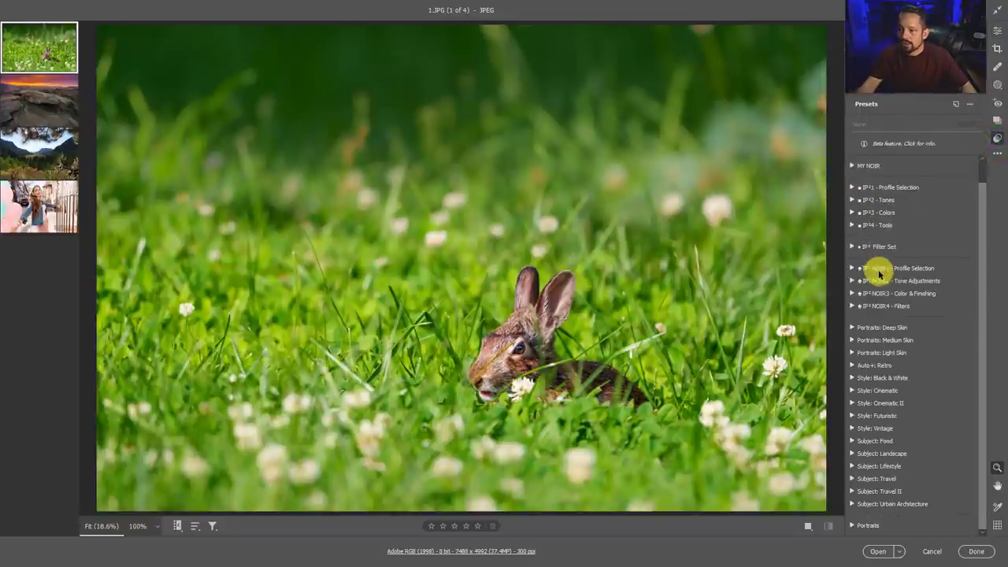
{"action": "left_click", "coordinate": [851, 391]}
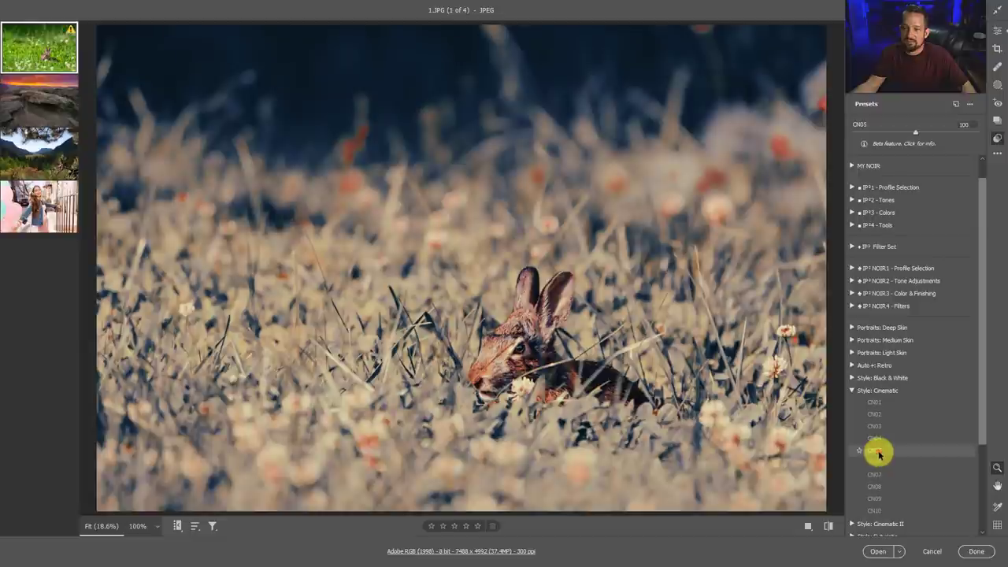
{"action": "left_click", "coordinate": [878, 450]}
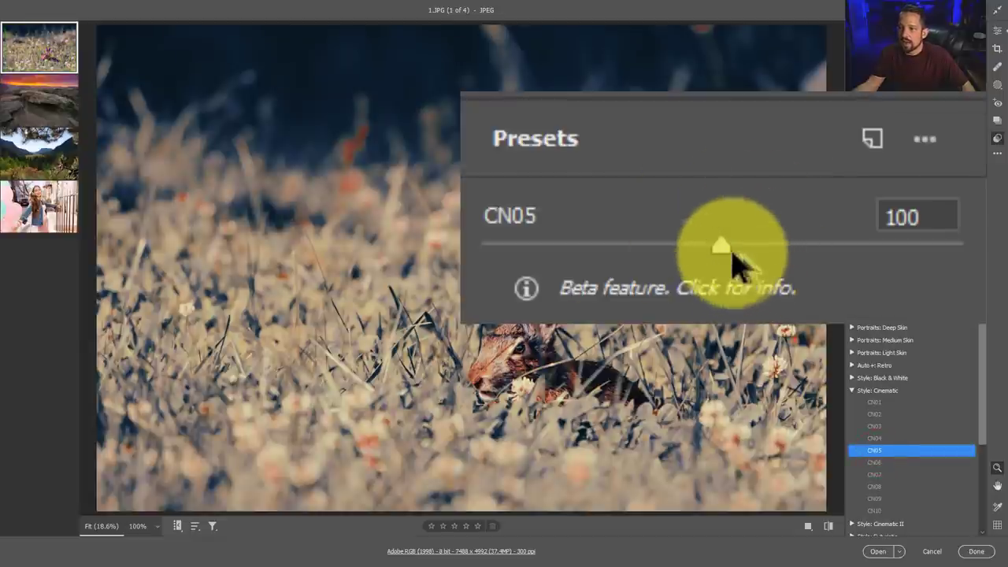
{"action": "left_click_drag", "start_coordinate": [724, 244], "coordinate": [749, 214]}
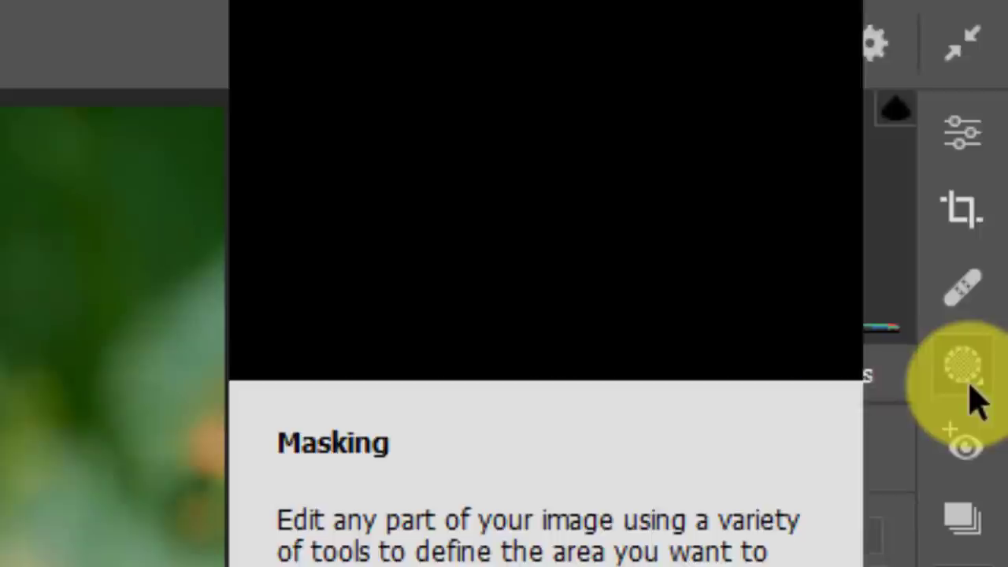
- Open the Create New Mask list from the Masking icon
{"action": "left_click", "coordinate": [969, 386]}
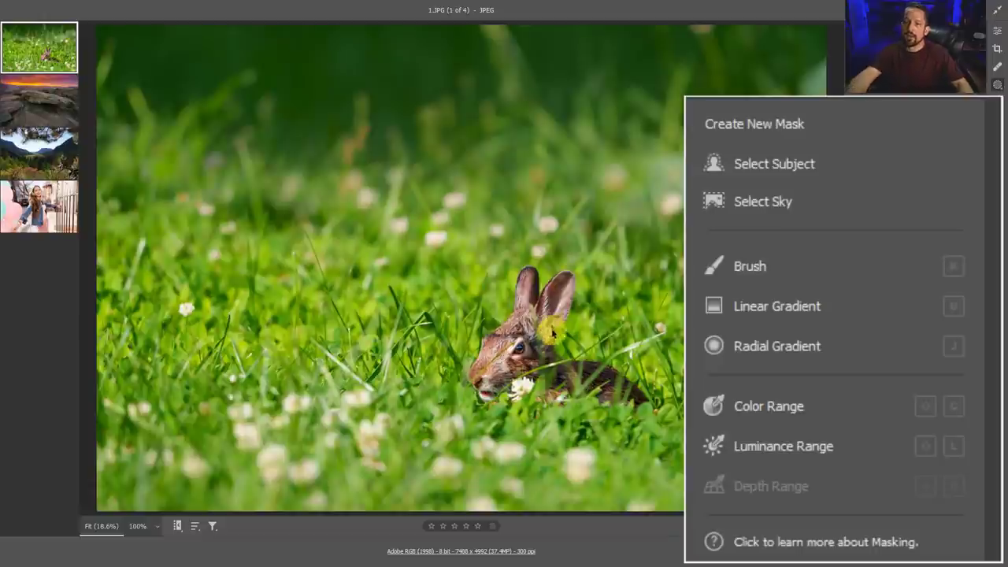
- Draw a radial gradient mask, Mask 1, and centre the ellipse around the rabbit
{"action": "left_click", "coordinate": [766, 343]}
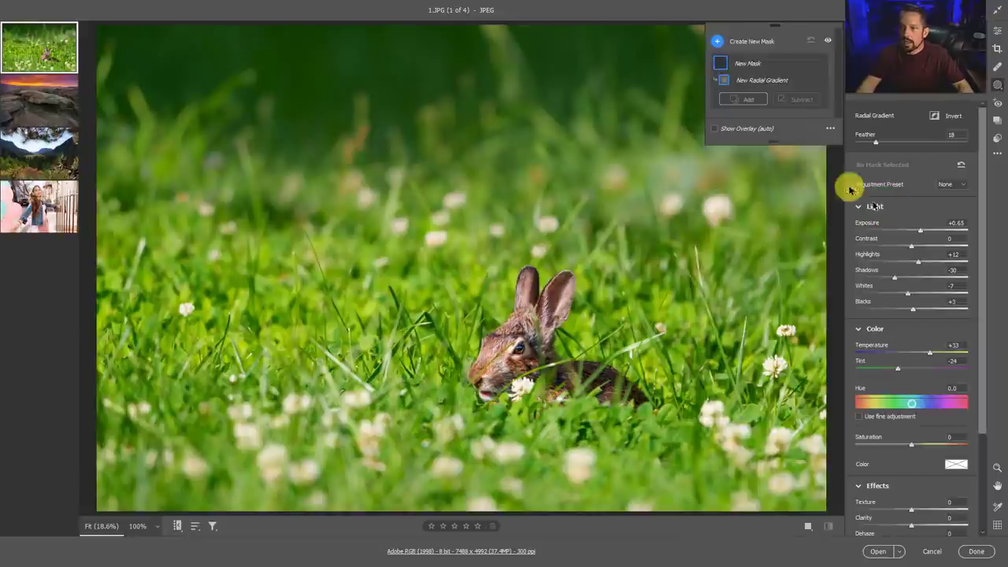
{"action": "left_click", "coordinate": [772, 144]}
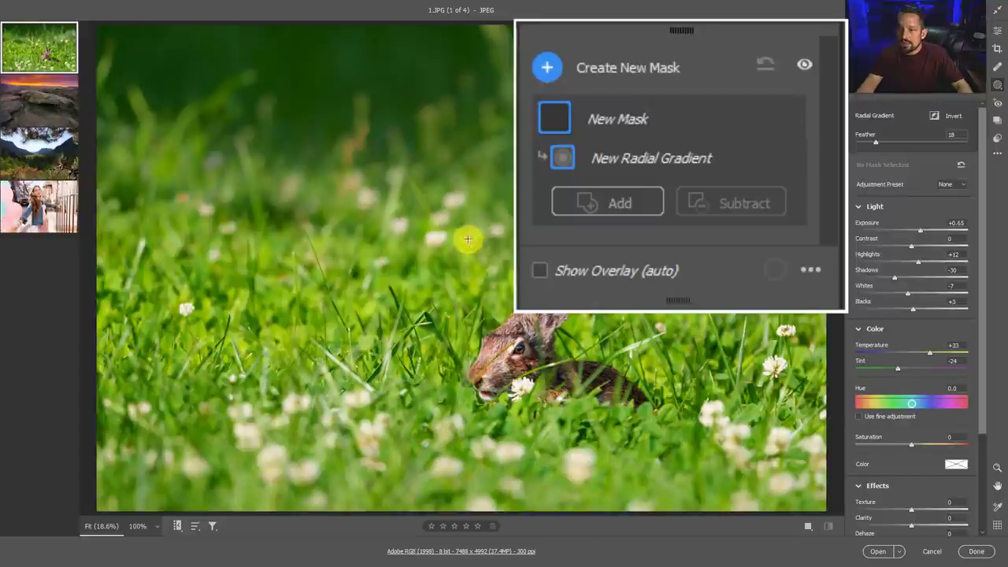
{"action": "left_click_drag", "start_coordinate": [462, 229], "coordinate": [635, 371]}
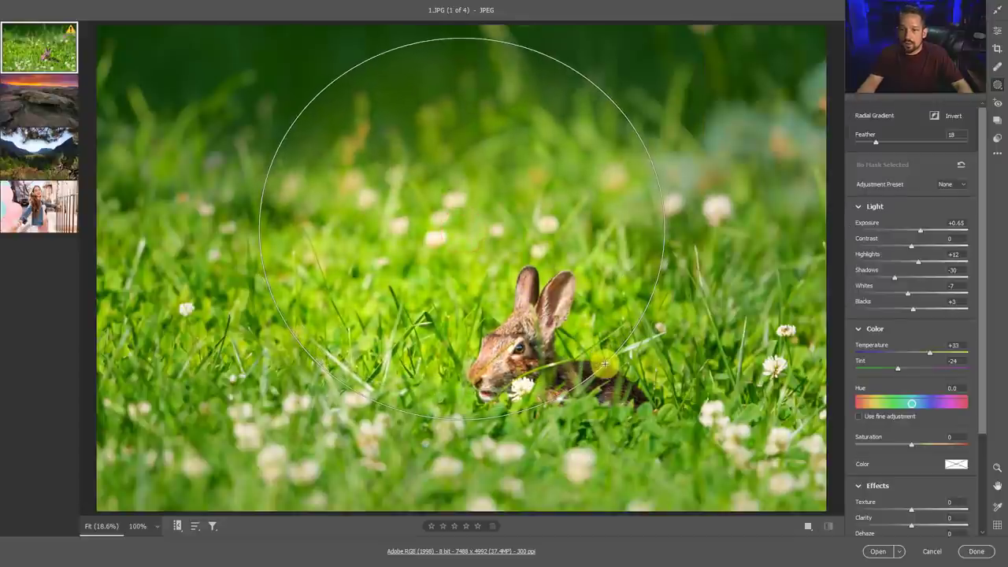
{"action": "left_click_drag", "start_coordinate": [462, 229], "coordinate": [554, 323]}
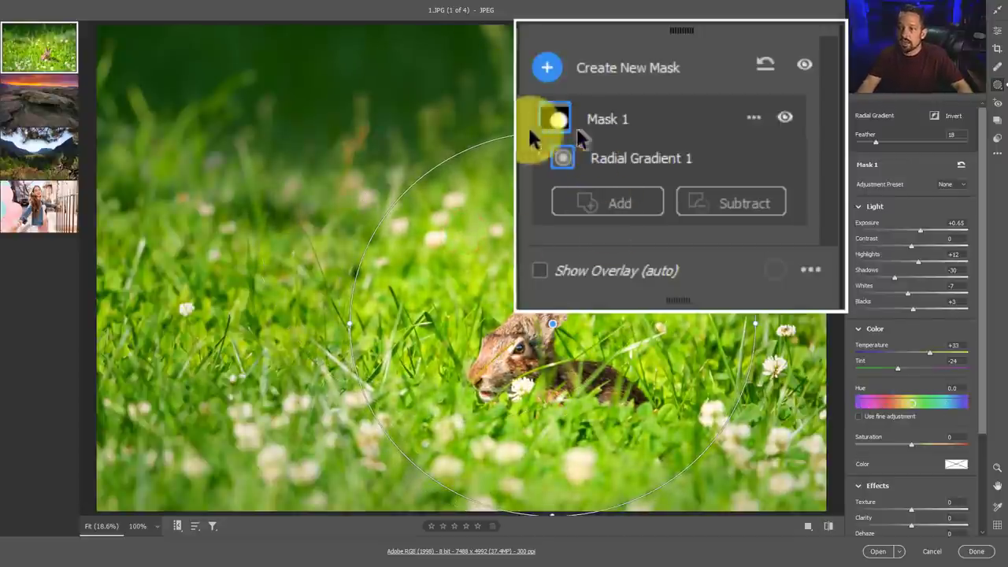
{"action": "mouse_move", "coordinate": [562, 119]}
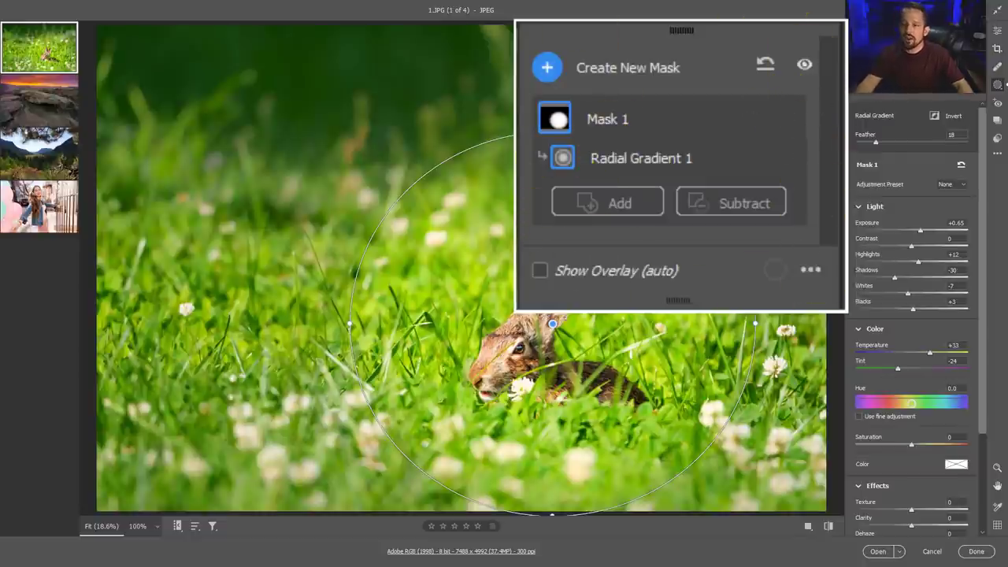
{"action": "left_click", "coordinate": [1001, 89]}
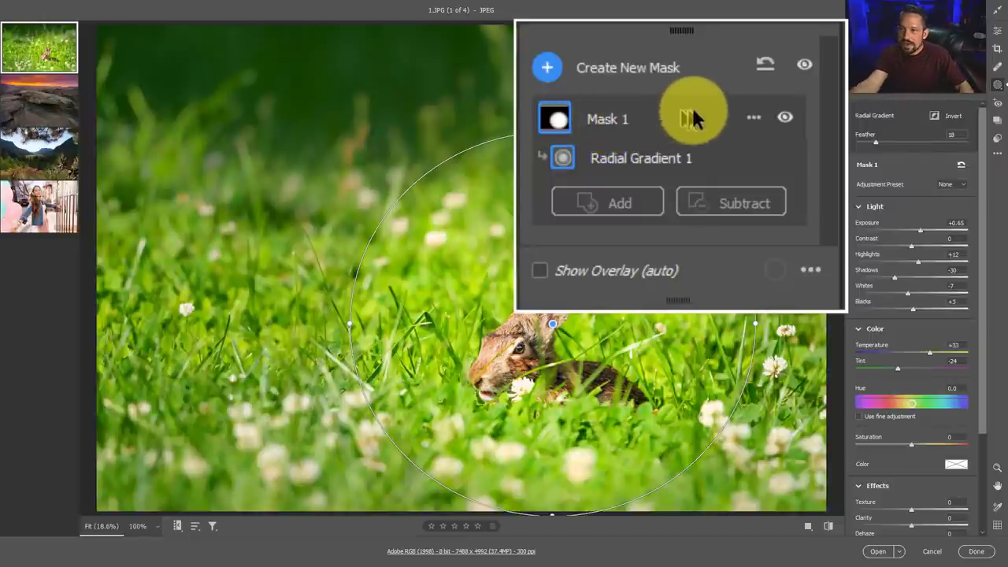
- Rename Mask 1 to 'Bunny Spot' and turn on Show Overlay
{"action": "left_click", "coordinate": [810, 65]}
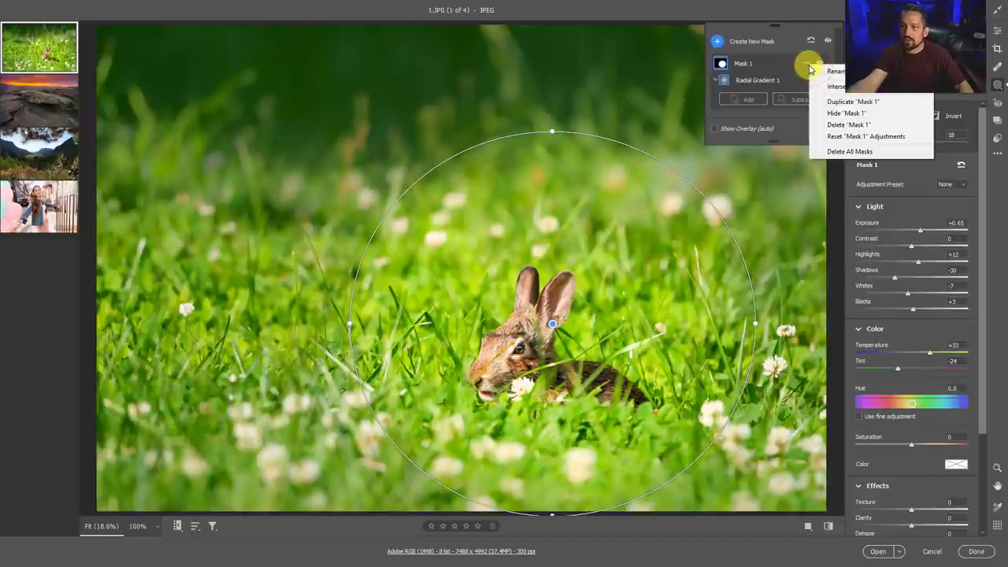
{"action": "left_click", "coordinate": [828, 69]}
{"action": "type", "text": "B"}
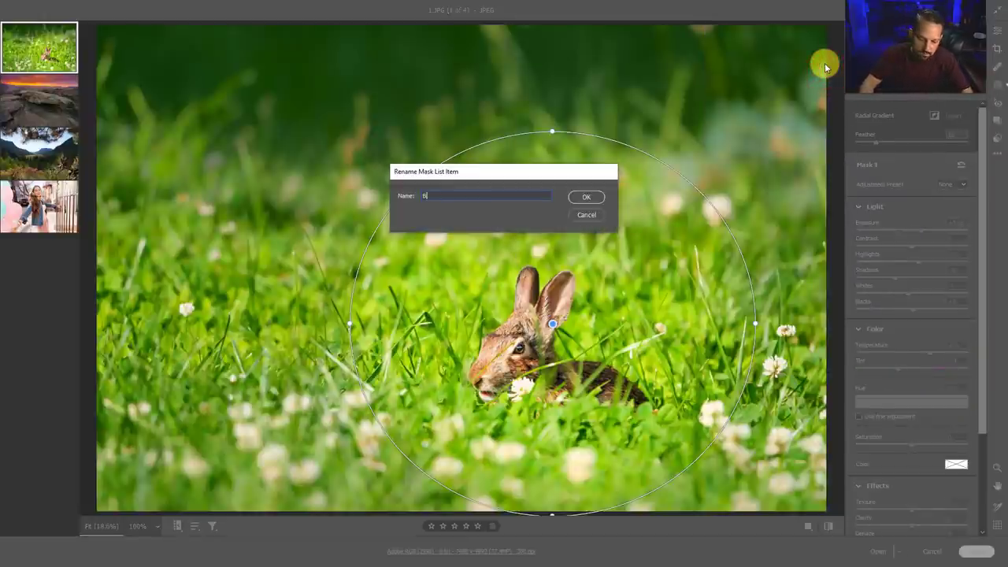
{"action": "type", "text": "unny Spo"}
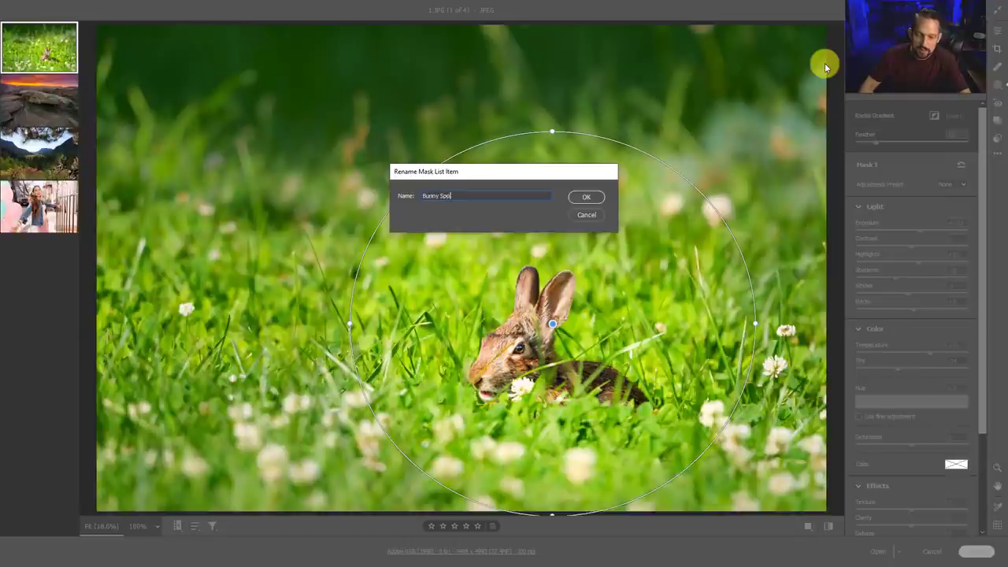
{"action": "key", "text": "Return"}
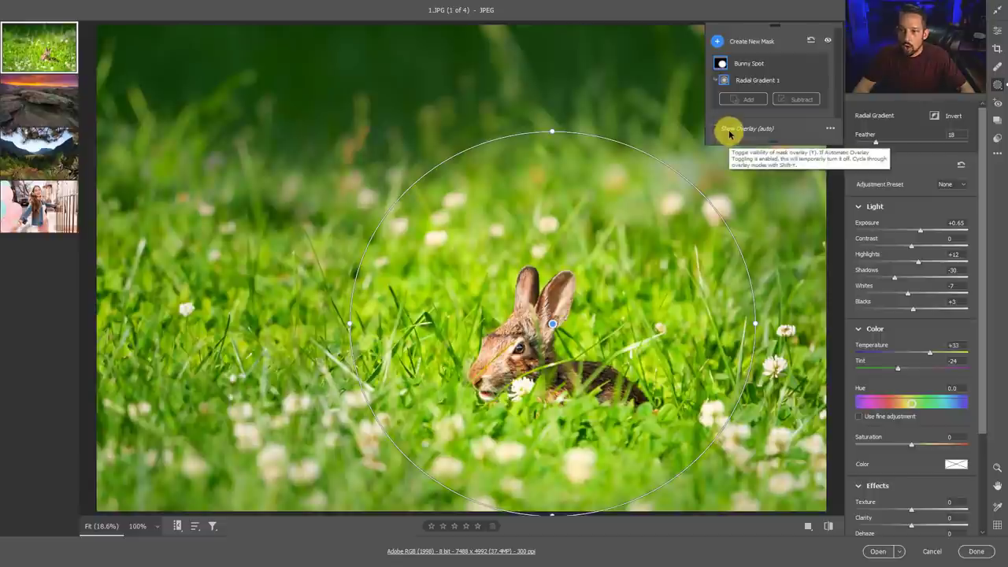
{"action": "left_click", "coordinate": [729, 132]}
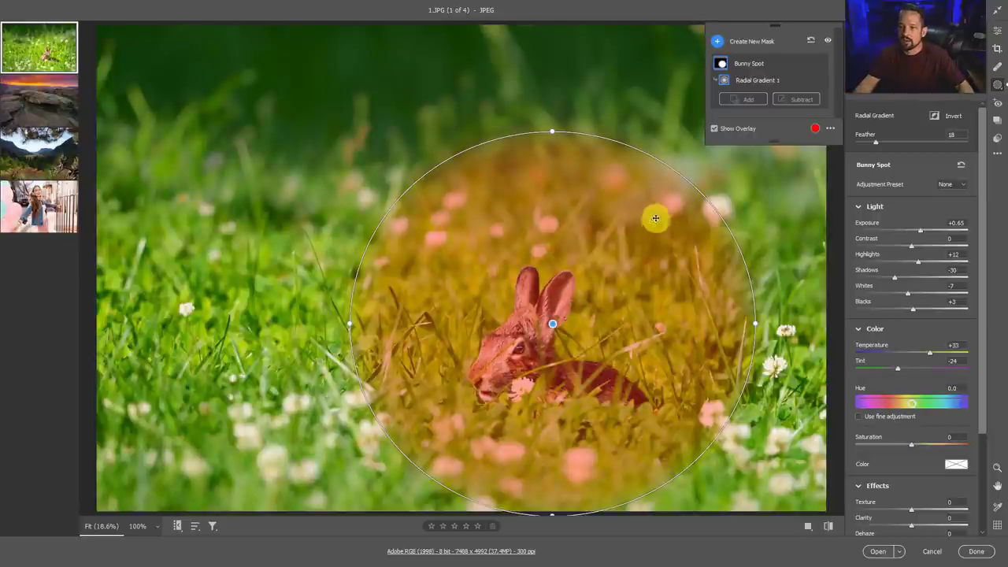
- Set the mask overlay colour to magenta at full opacity
{"action": "left_click", "coordinate": [817, 129]}
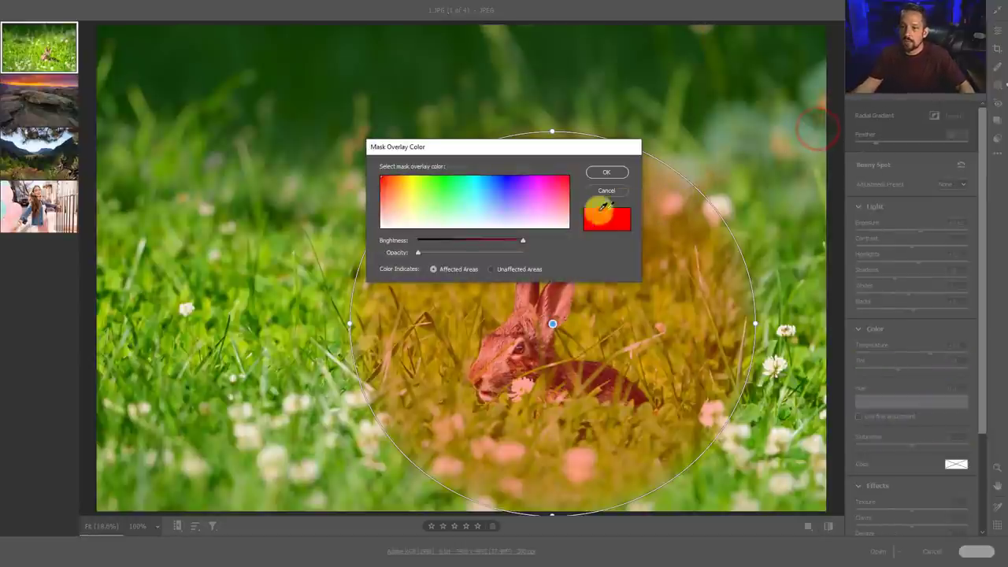
{"action": "left_click", "coordinate": [548, 181]}
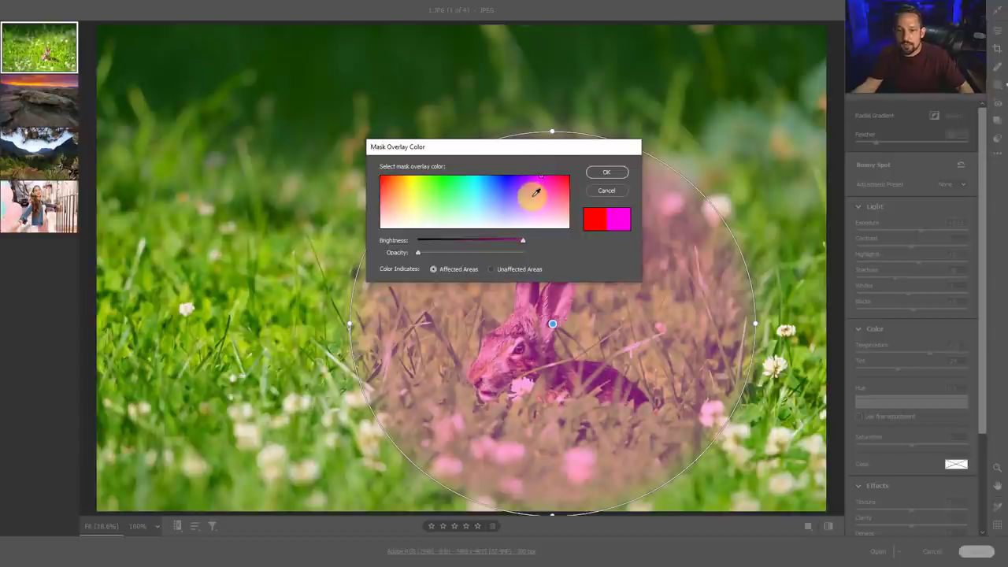
{"action": "left_click_drag", "start_coordinate": [420, 252], "coordinate": [550, 252]}
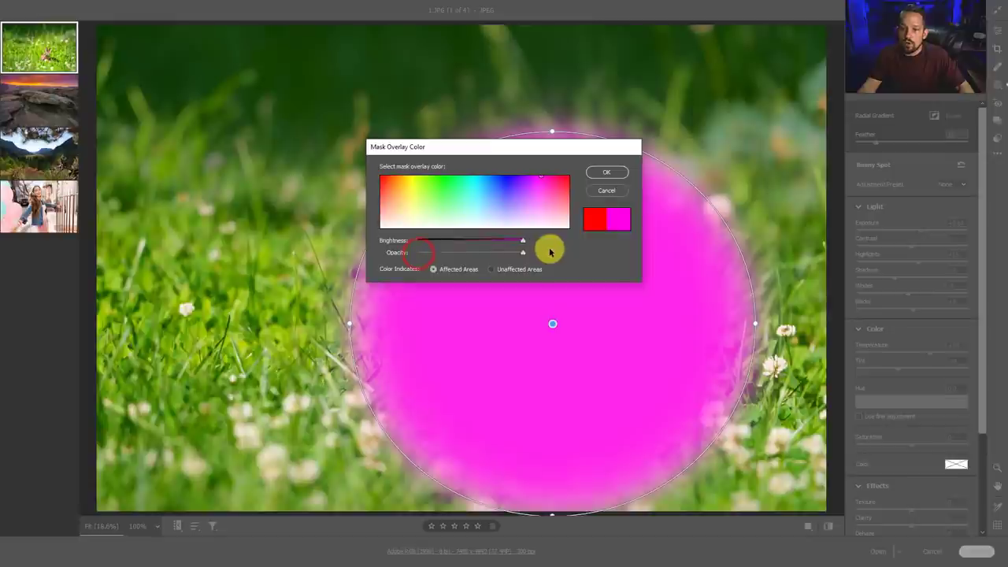
{"action": "left_click", "coordinate": [618, 170]}
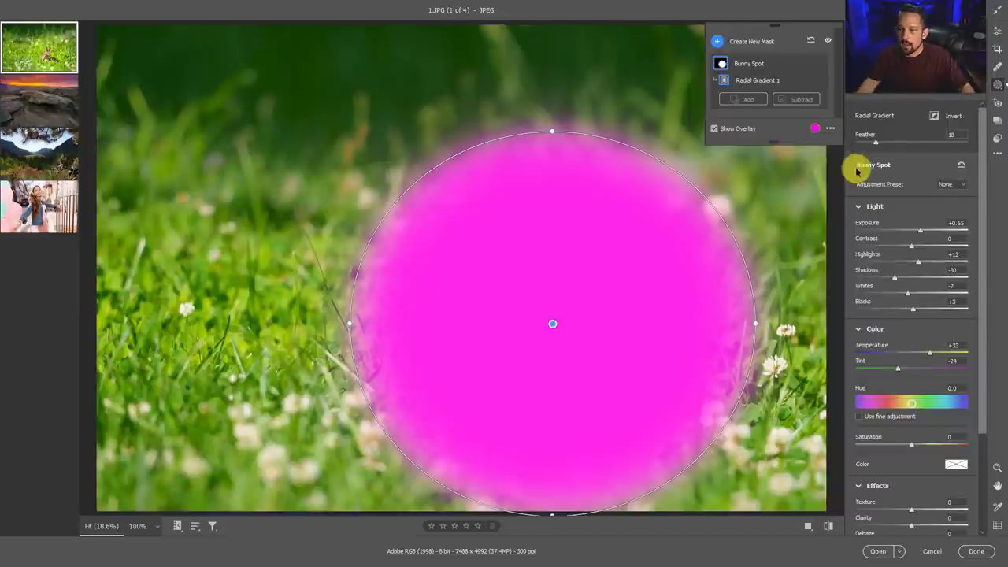
- Set the Bunny Spot mask feather to 87 and hide the overlay
{"action": "left_click", "coordinate": [877, 141]}
{"action": "left_click_drag", "start_coordinate": [877, 141], "coordinate": [946, 158]}
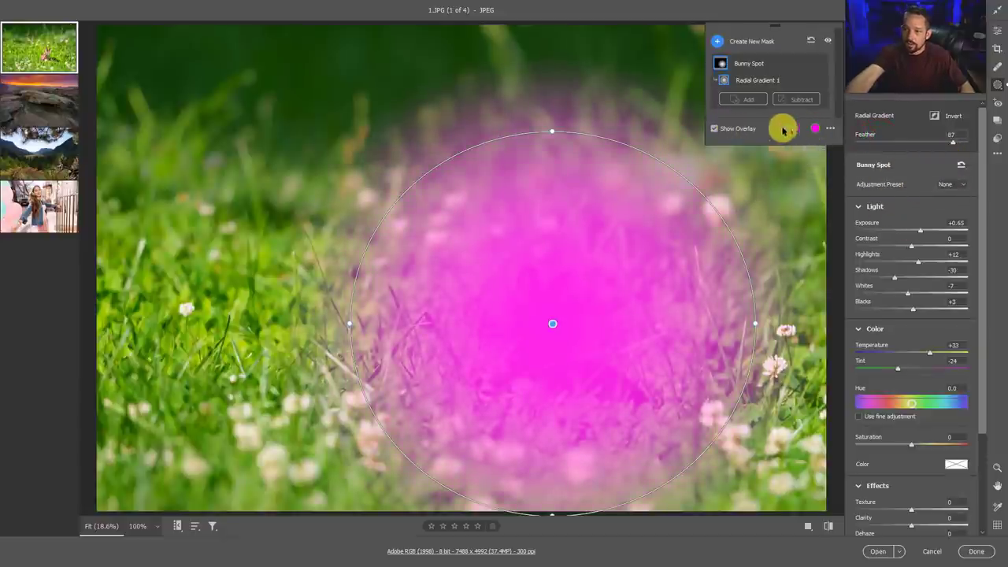
{"action": "left_click", "coordinate": [714, 129]}
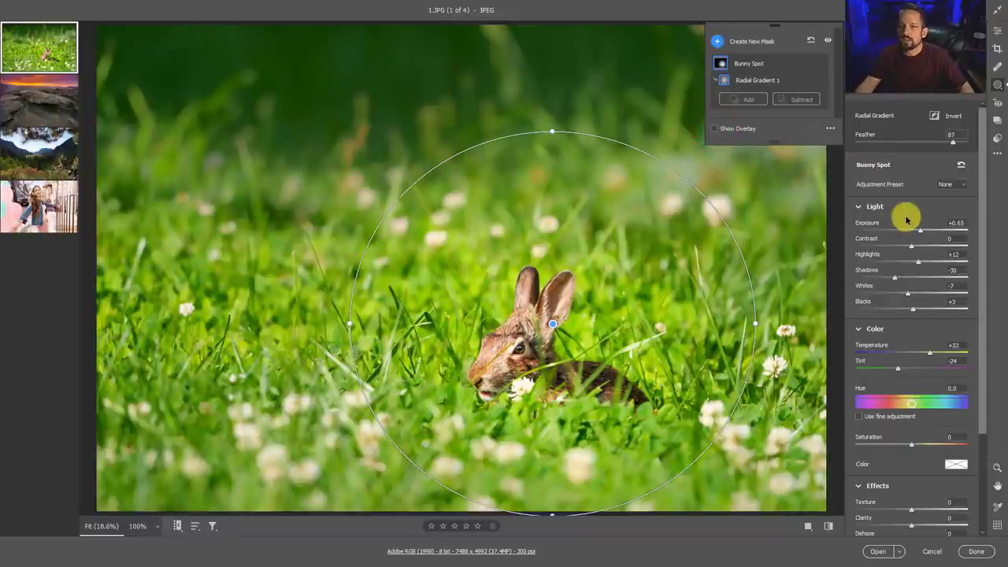
- Reset Bunny Spot's adjustments, then set Exposure +0.85 and Highlights +31
{"action": "left_click", "coordinate": [964, 167]}
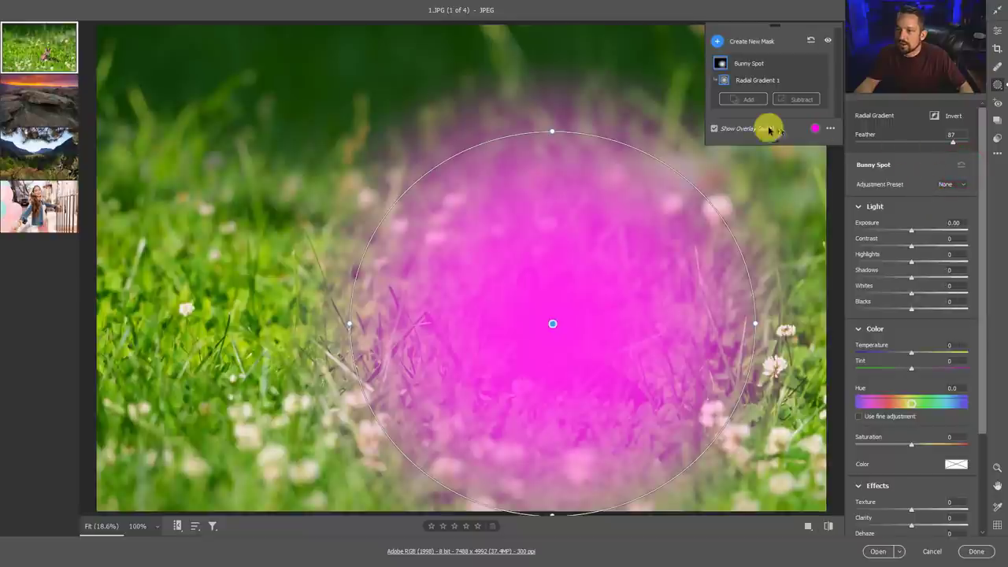
{"action": "left_click", "coordinate": [724, 131]}
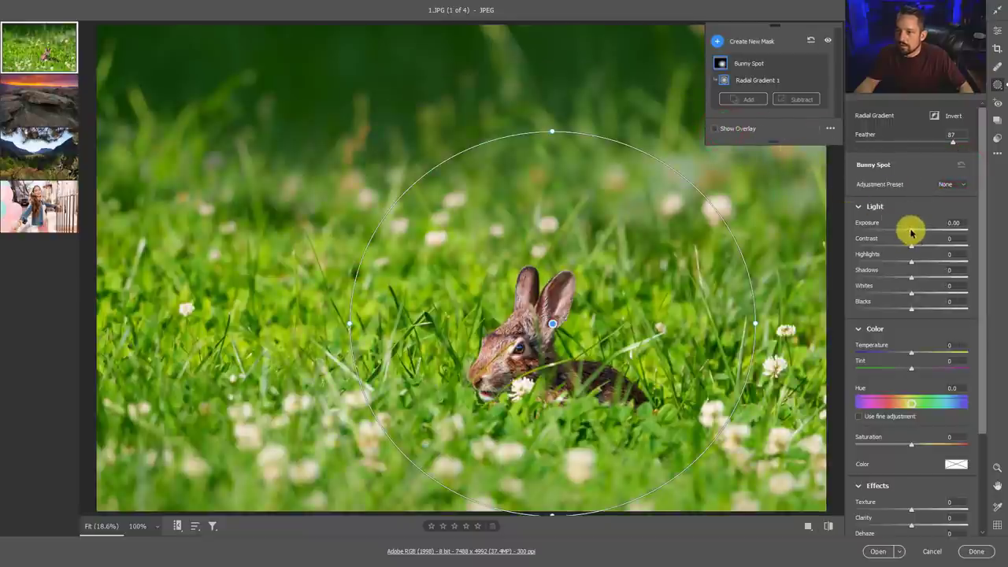
{"action": "left_click_drag", "start_coordinate": [911, 230], "coordinate": [929, 253]}
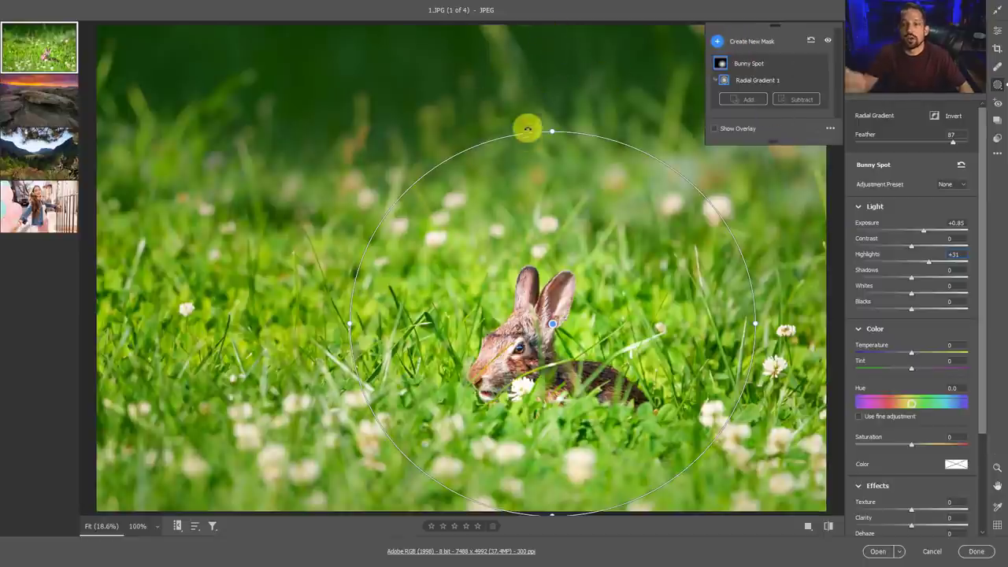
- Draw a linear gradient mask from the top of the photo downward
{"action": "left_click", "coordinate": [717, 41]}
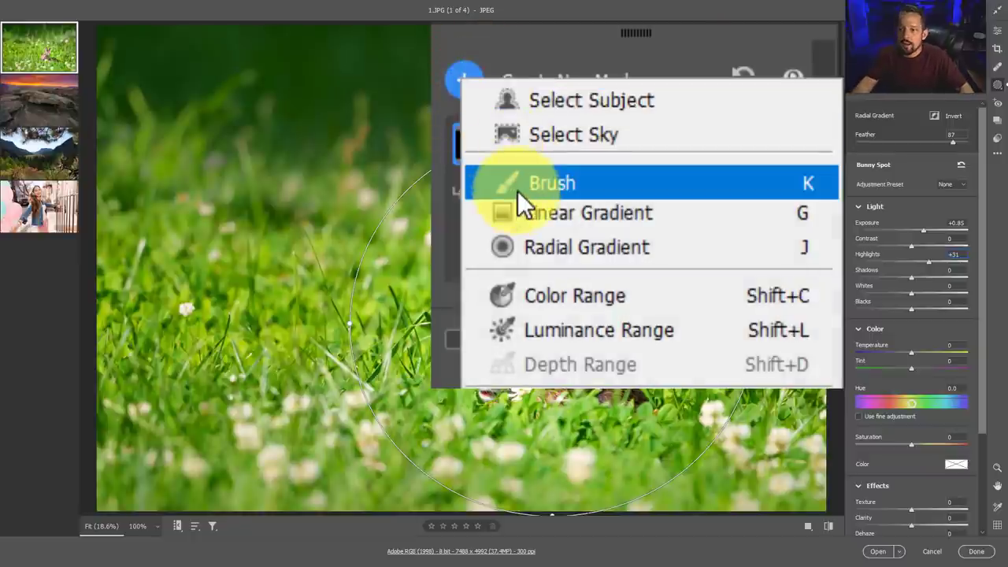
{"action": "left_click", "coordinate": [516, 216]}
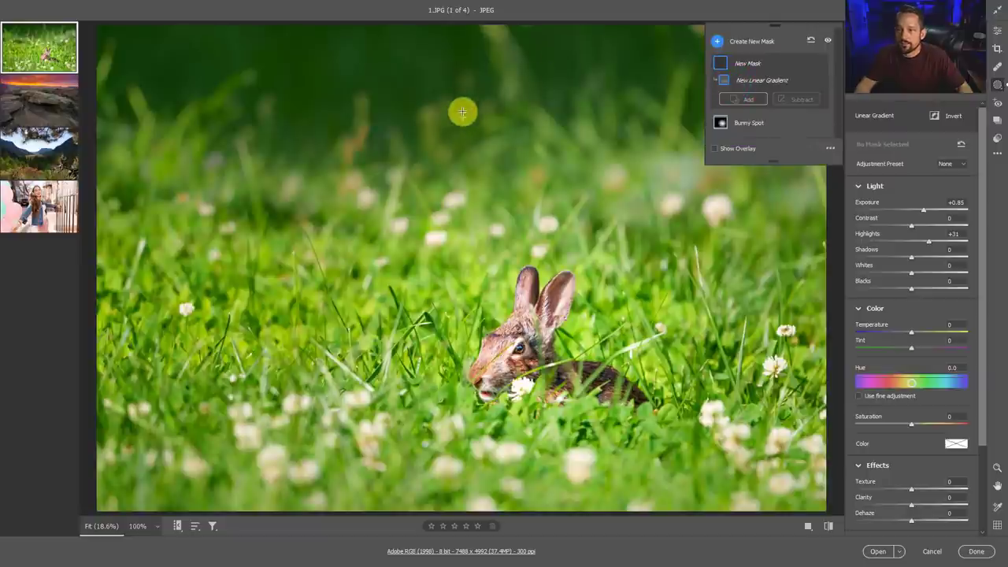
{"action": "left_click_drag", "start_coordinate": [463, 84], "coordinate": [448, 260]}
{"action": "left_click", "coordinate": [744, 73]}
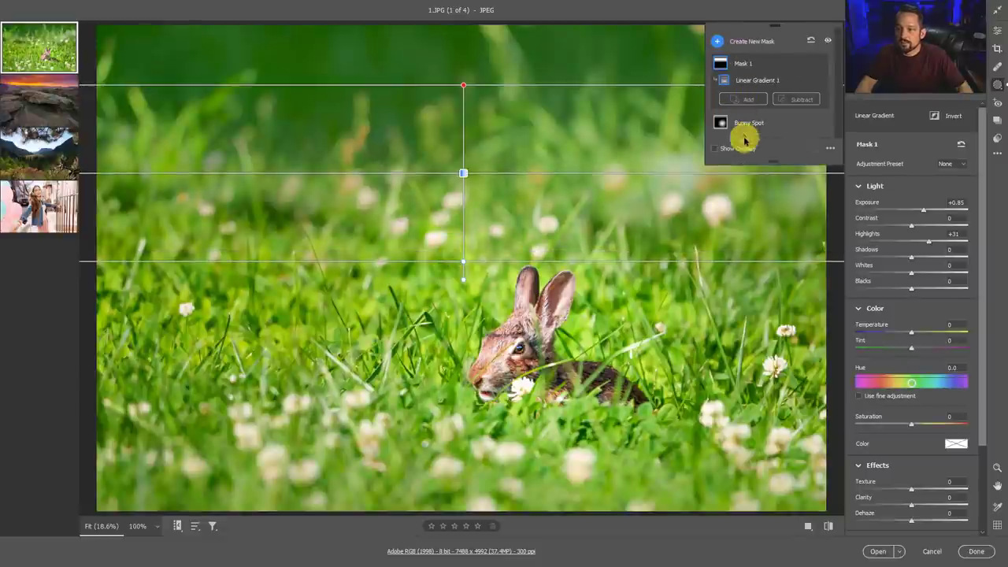
- Reset the gradient's sliders and set Exposure -0.90, Highlights +44, Shadows -27
{"action": "left_click", "coordinate": [961, 147]}
{"action": "key", "text": "y"}
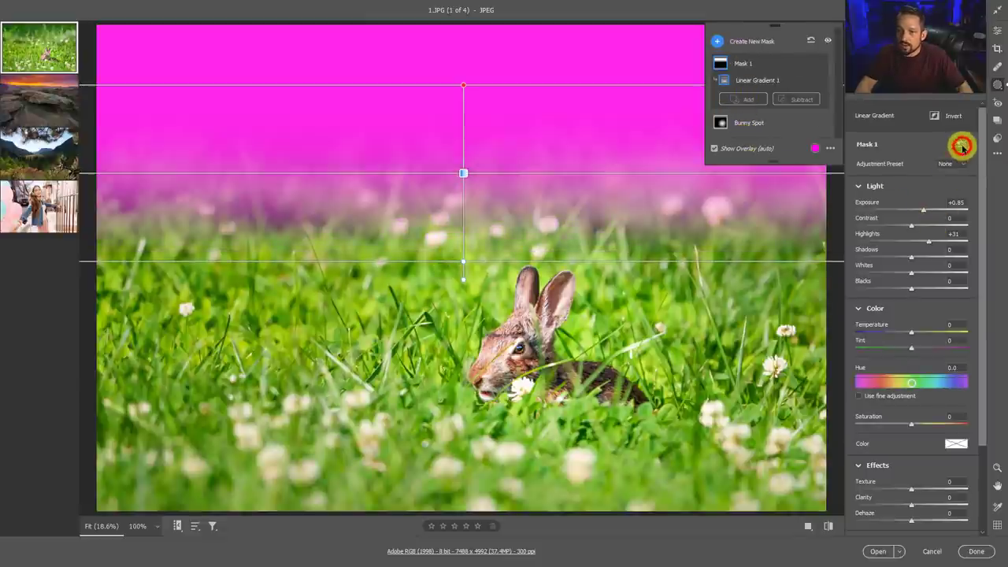
{"action": "left_click", "coordinate": [749, 148]}
{"action": "left_click_drag", "start_coordinate": [912, 210], "coordinate": [896, 251]}
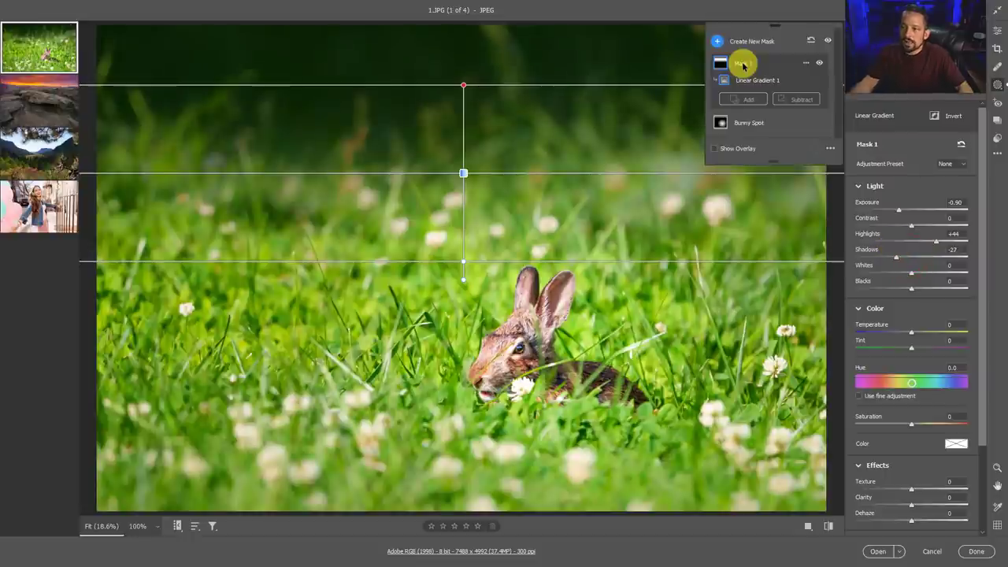
{"action": "left_click", "coordinate": [808, 66]}
- Rename the gradient mask 'Top Grad' and switch to the 2.dng sunset rock photo
{"action": "left_click", "coordinate": [833, 88]}
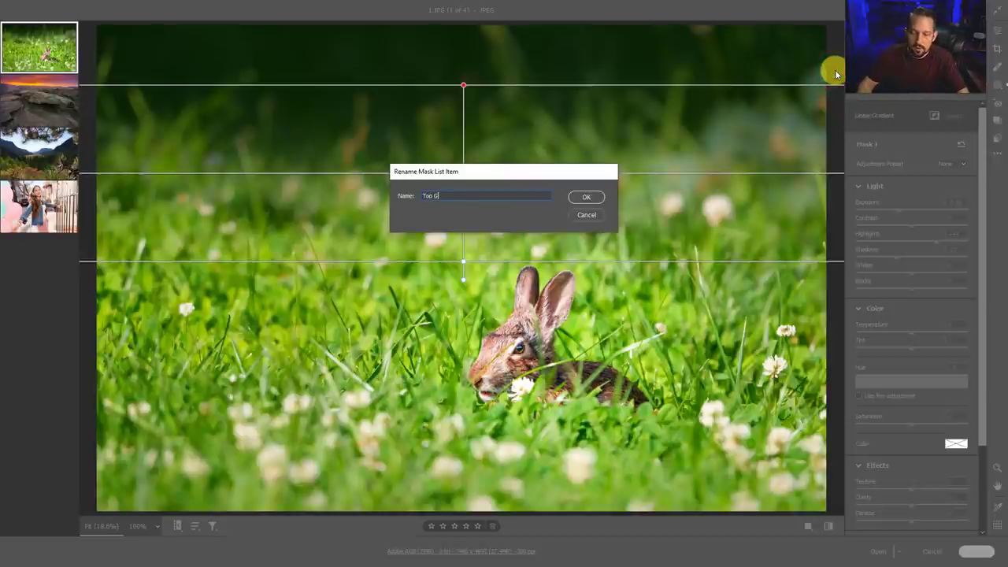
{"action": "key", "text": "Return"}
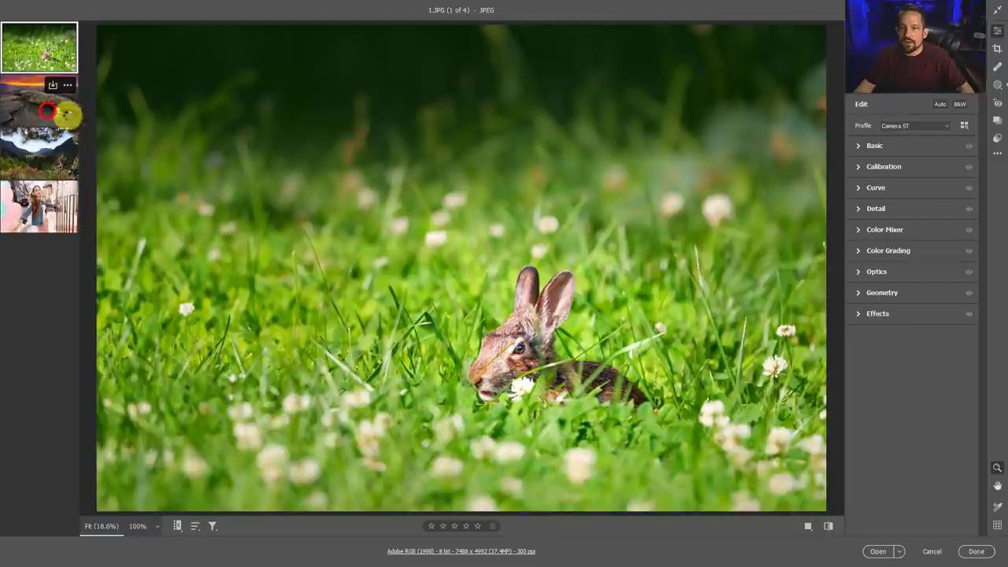
{"action": "left_click", "coordinate": [61, 110]}
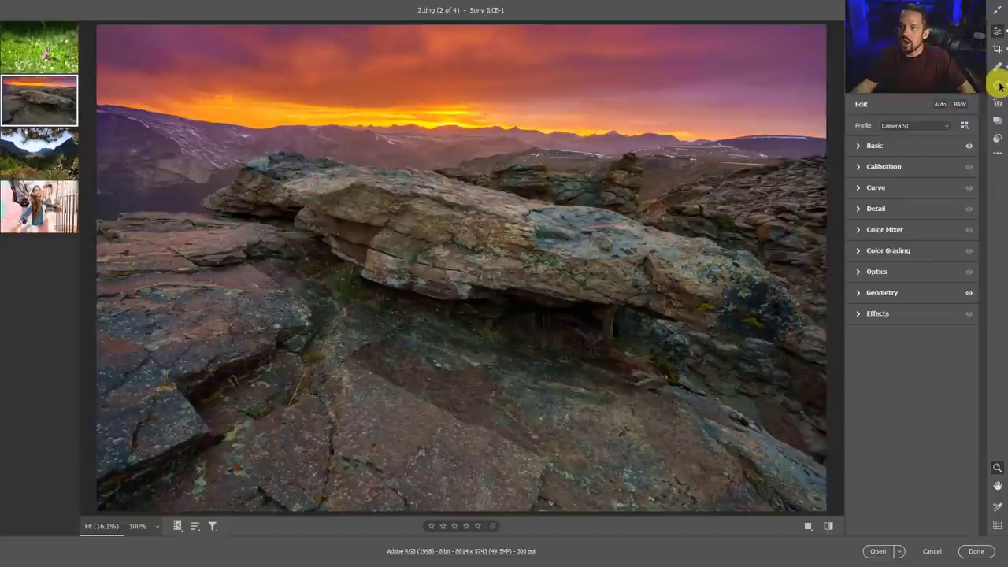
- Open Masking and compare the coverage of Mask 2 and Mask 1 with the overlay
{"action": "left_click", "coordinate": [998, 84]}
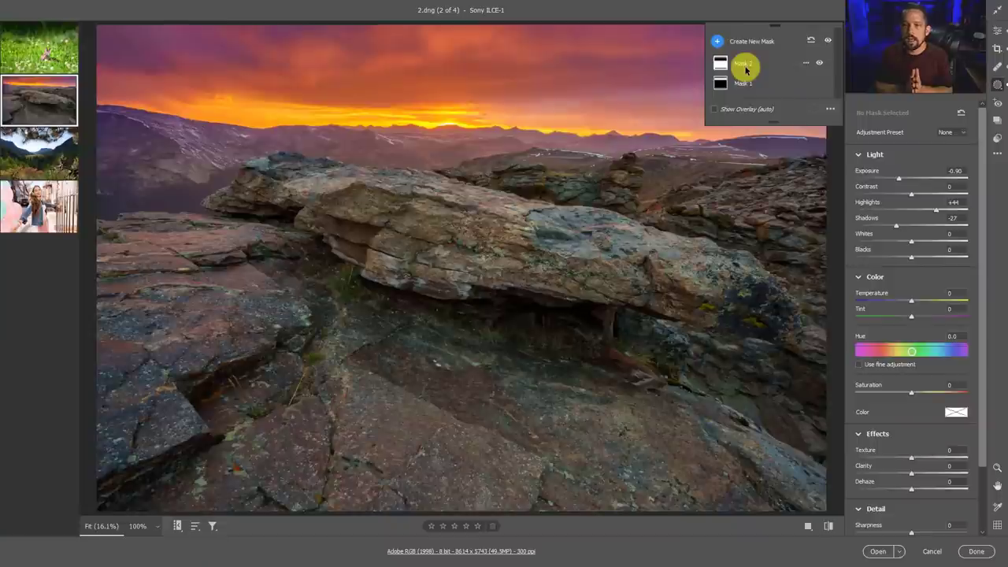
{"action": "left_click", "coordinate": [745, 67]}
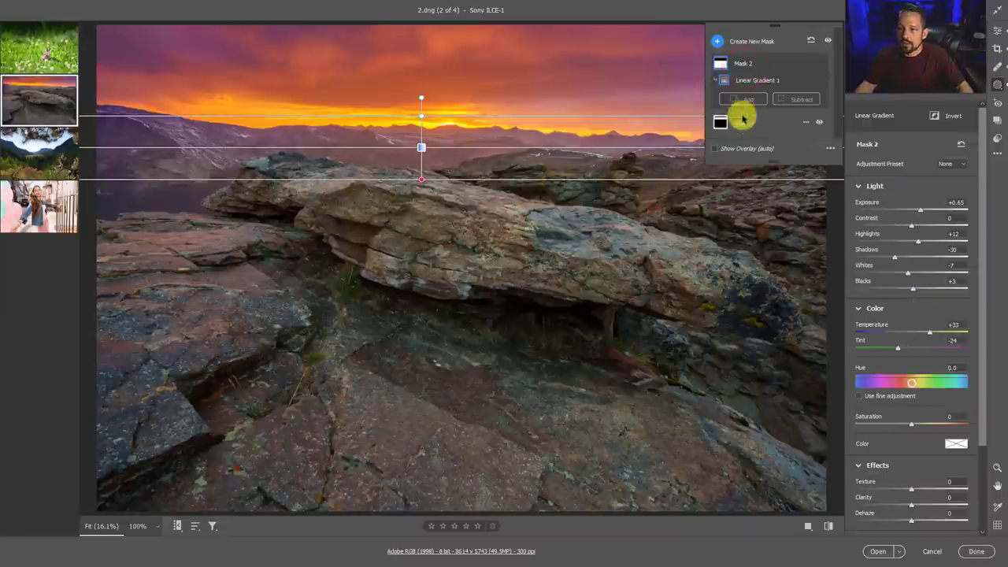
{"action": "left_click", "coordinate": [729, 151]}
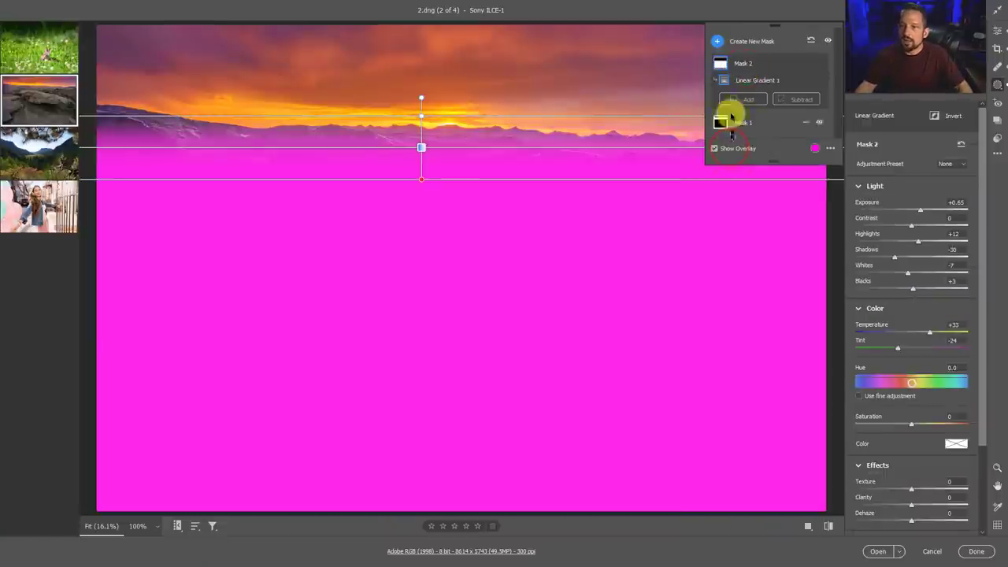
{"action": "left_click", "coordinate": [740, 124]}
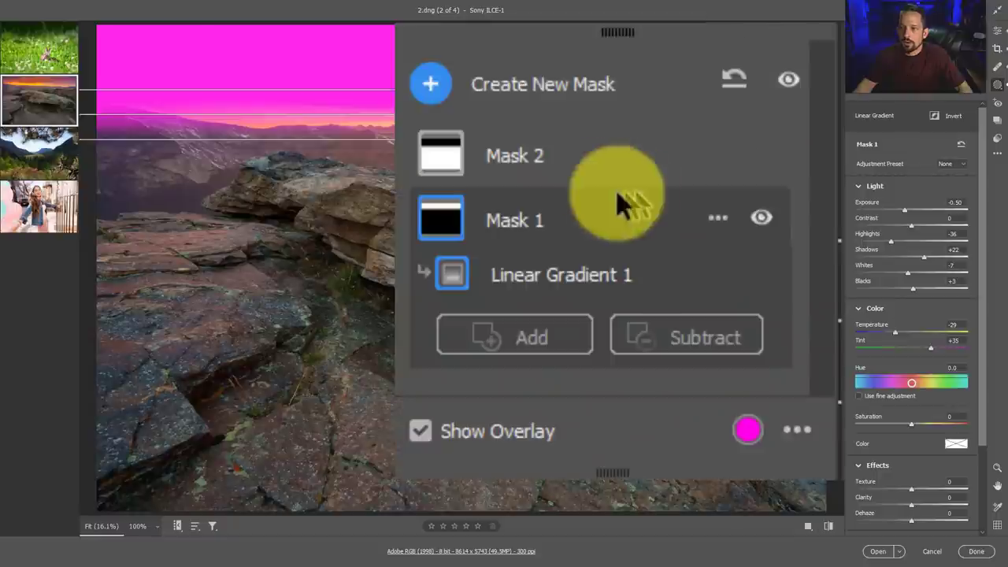
- Drag Mask 2's gradient up toward the horizon and rename the mask Forground
{"action": "left_click", "coordinate": [768, 68]}
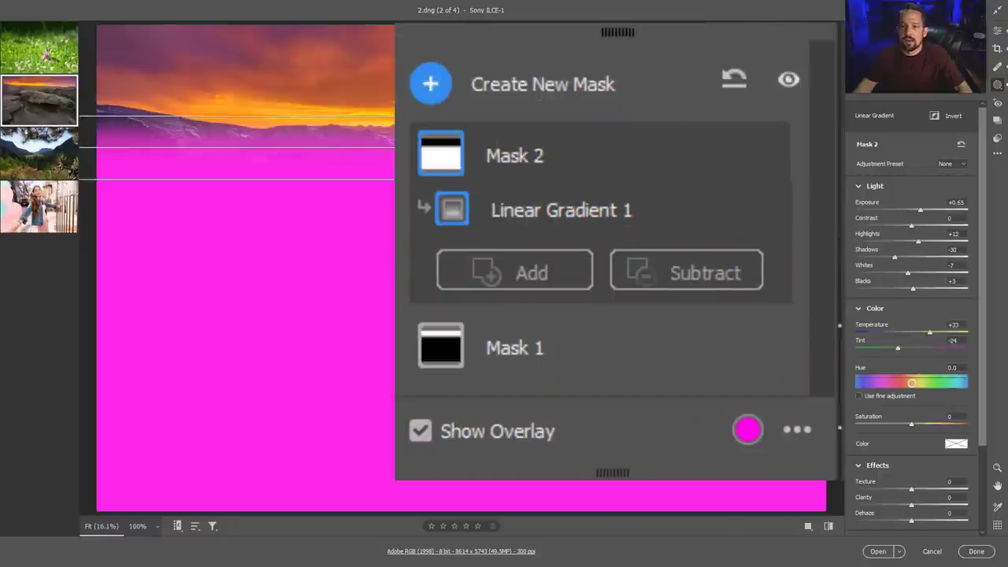
{"action": "left_click", "coordinate": [423, 134]}
{"action": "left_click_drag", "start_coordinate": [423, 133], "coordinate": [429, 79]}
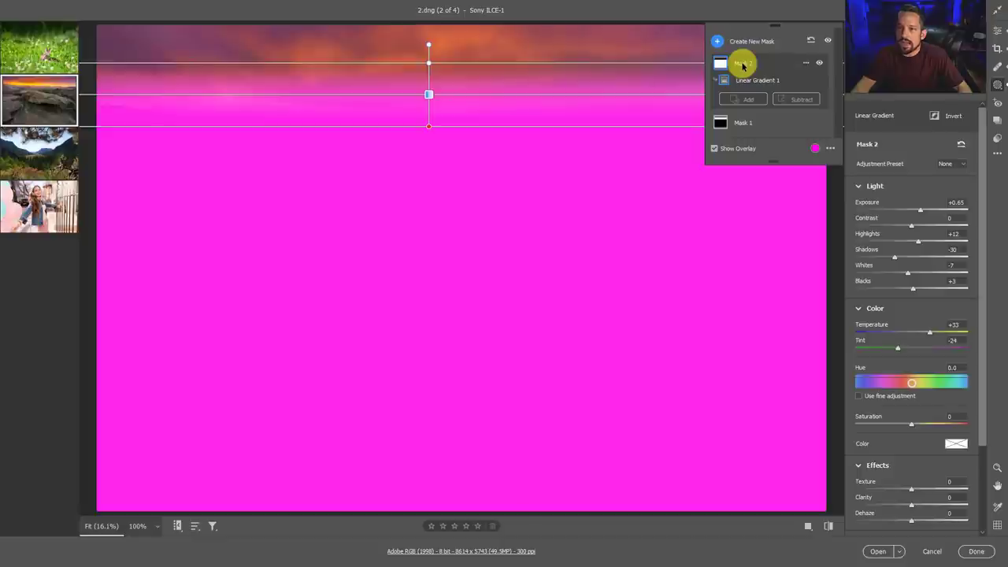
{"action": "double_click", "coordinate": [743, 64]}
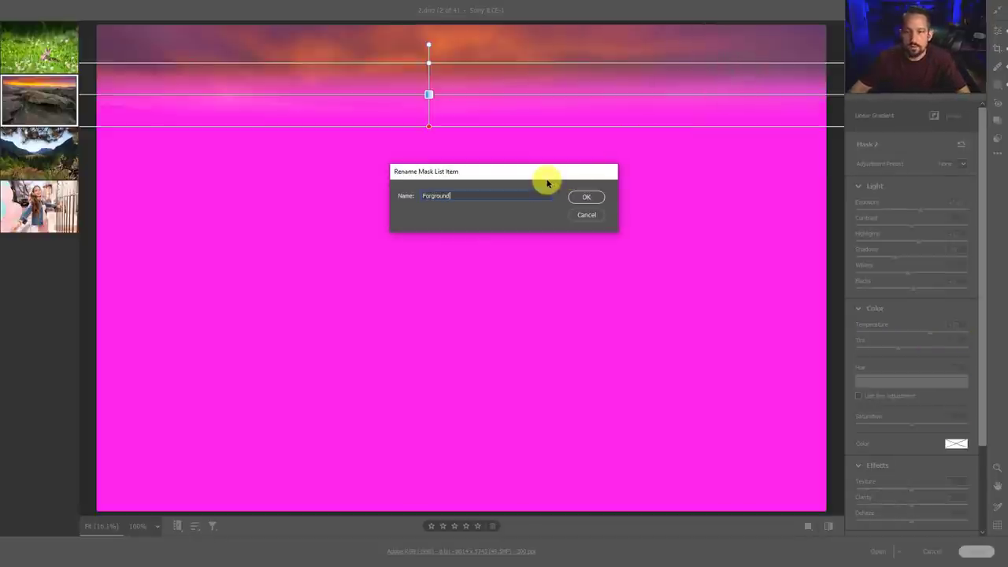
{"action": "key", "text": "Return"}
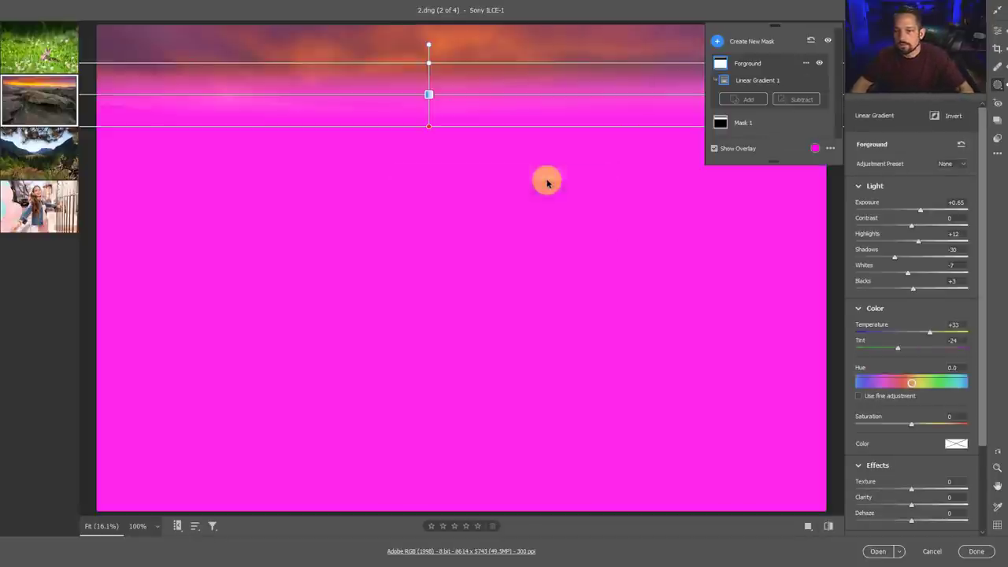
- Subtract an automatic sky selection from the Forground mask
{"action": "left_click", "coordinate": [791, 101]}
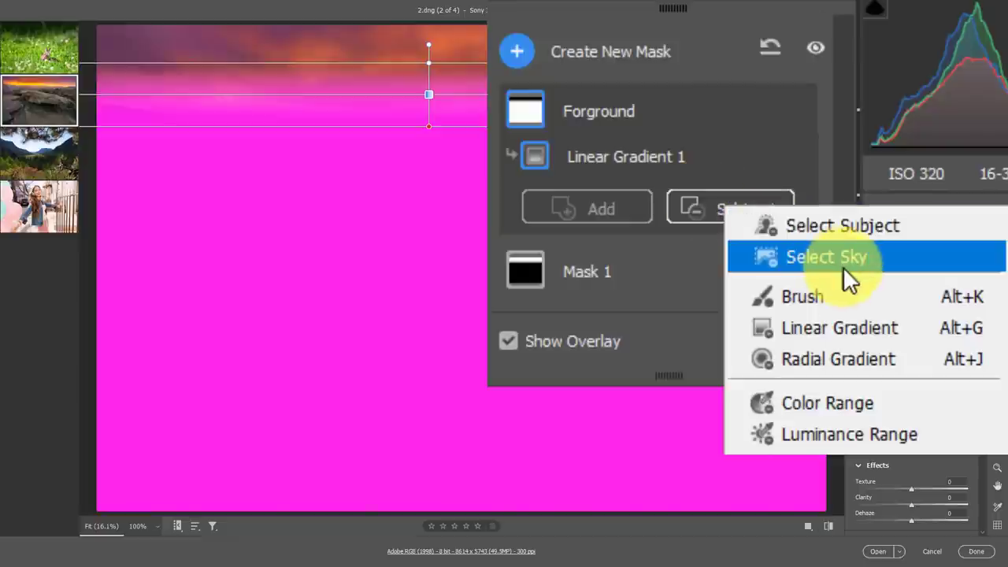
{"action": "left_click", "coordinate": [836, 260]}
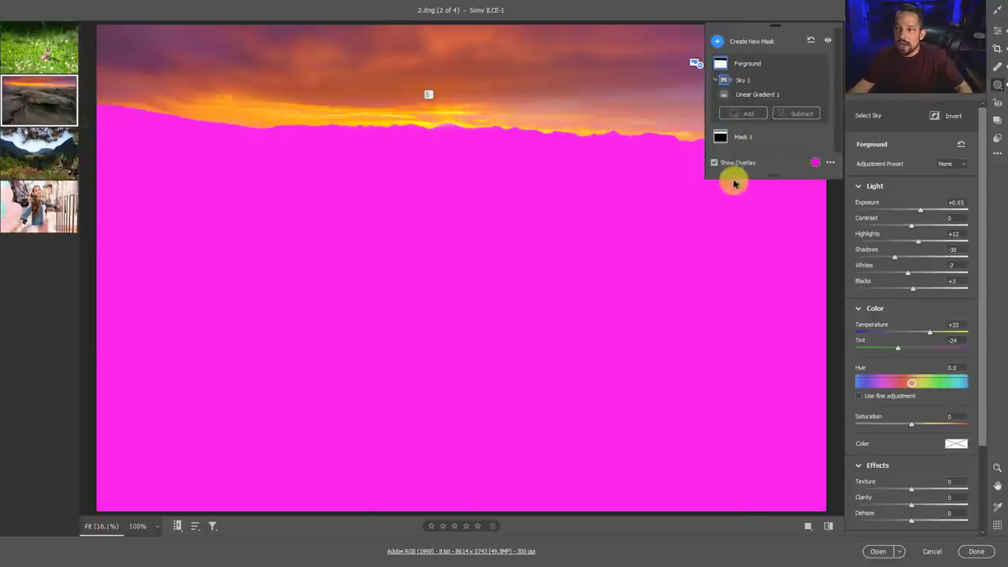
{"action": "left_click", "coordinate": [716, 162]}
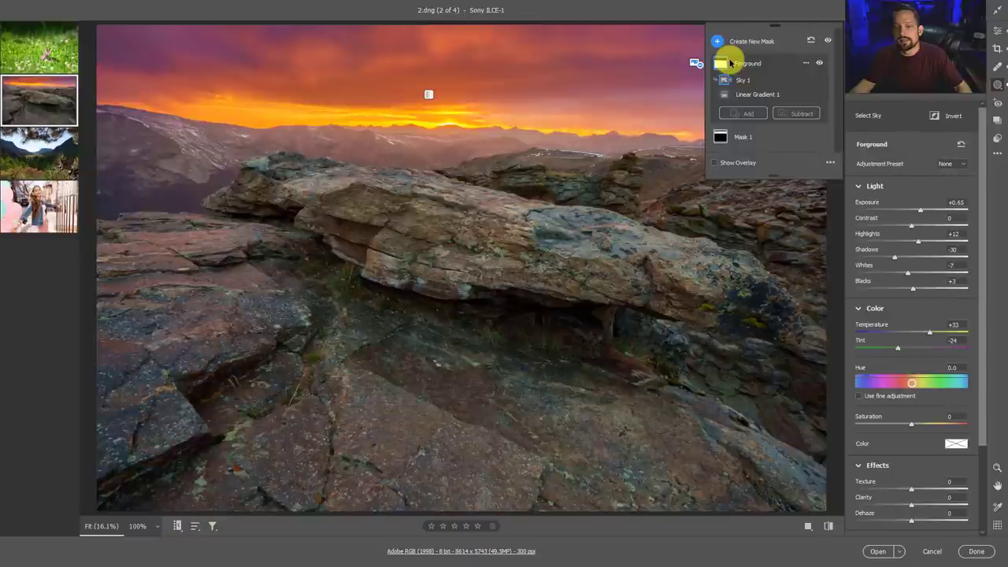
{"action": "left_click", "coordinate": [731, 63]}
- Rename Mask 1 to Sky and add an automatic sky selection, checking the overlay
{"action": "double_click", "coordinate": [744, 138]}
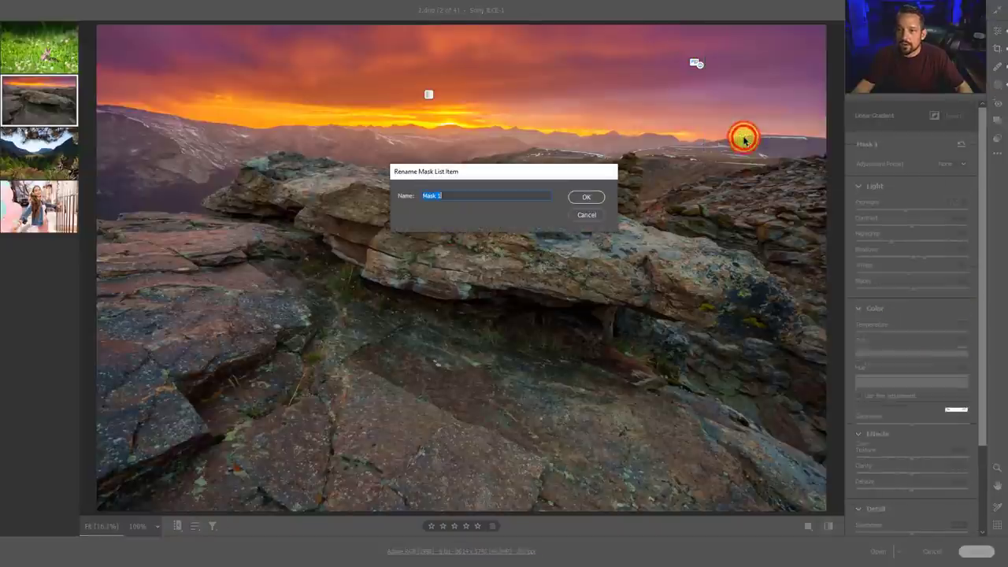
{"action": "type", "text": "Sky"}
{"action": "key", "text": "Return"}
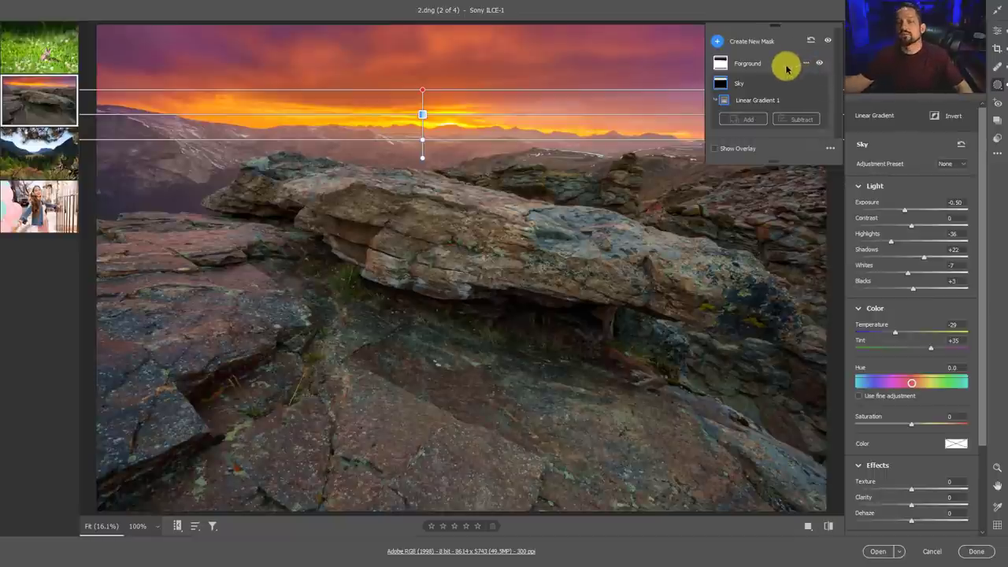
{"action": "left_click", "coordinate": [749, 124]}
{"action": "left_click", "coordinate": [776, 134]}
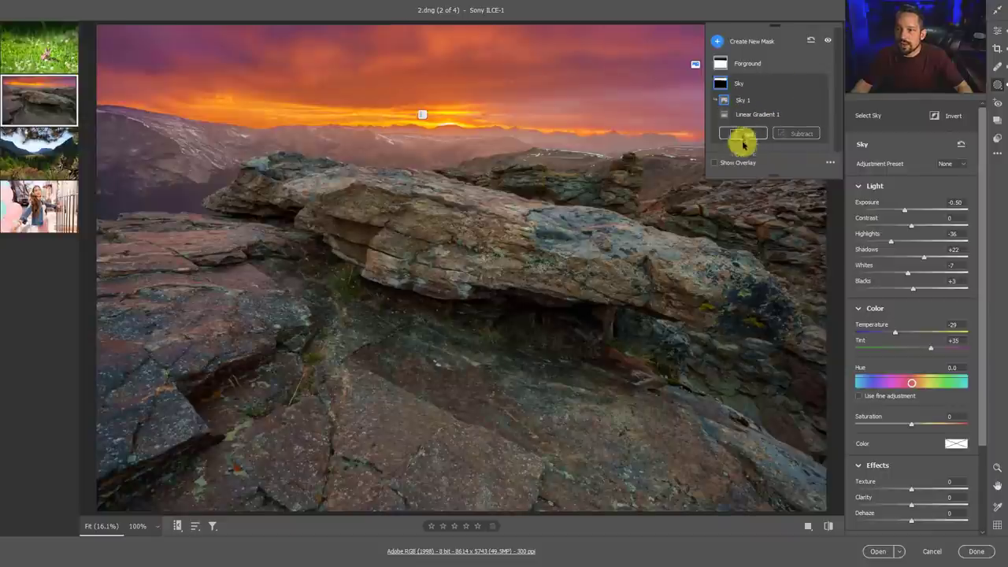
{"action": "left_click", "coordinate": [739, 164]}
{"action": "left_click", "coordinate": [739, 164]}
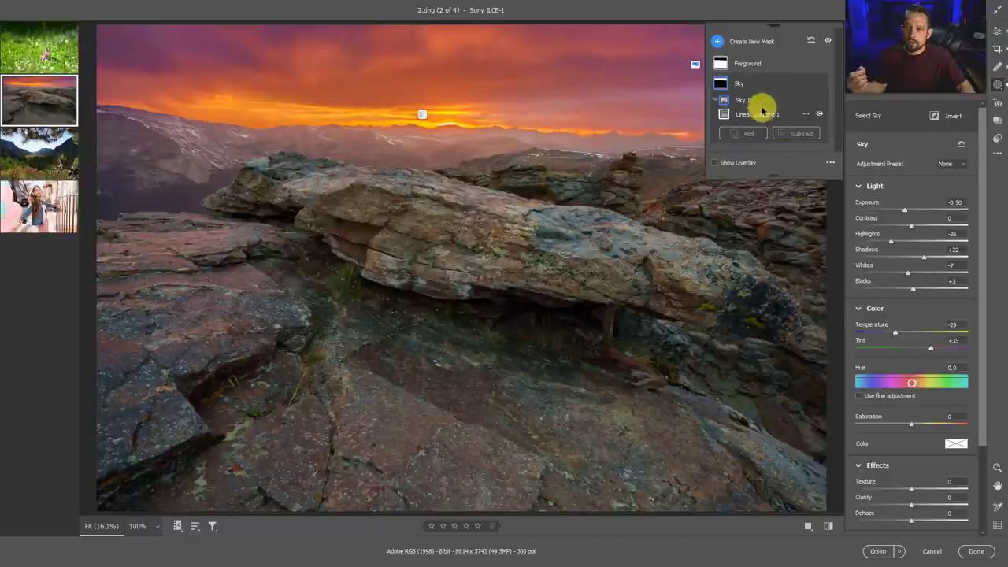
- Paint part of the horizon out of the Sky mask with a subtract brush
{"action": "left_click", "coordinate": [793, 132]}
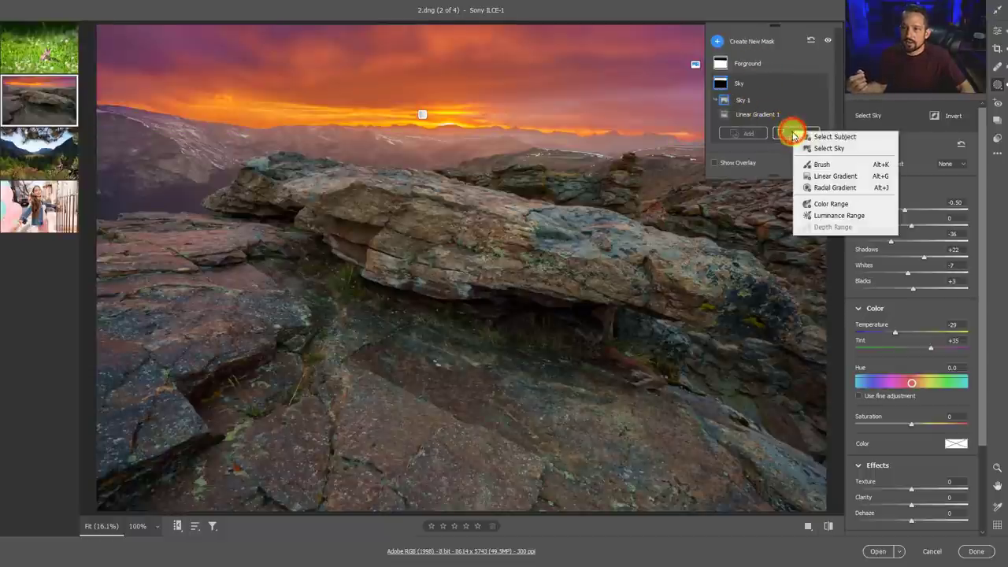
{"action": "left_click", "coordinate": [824, 164]}
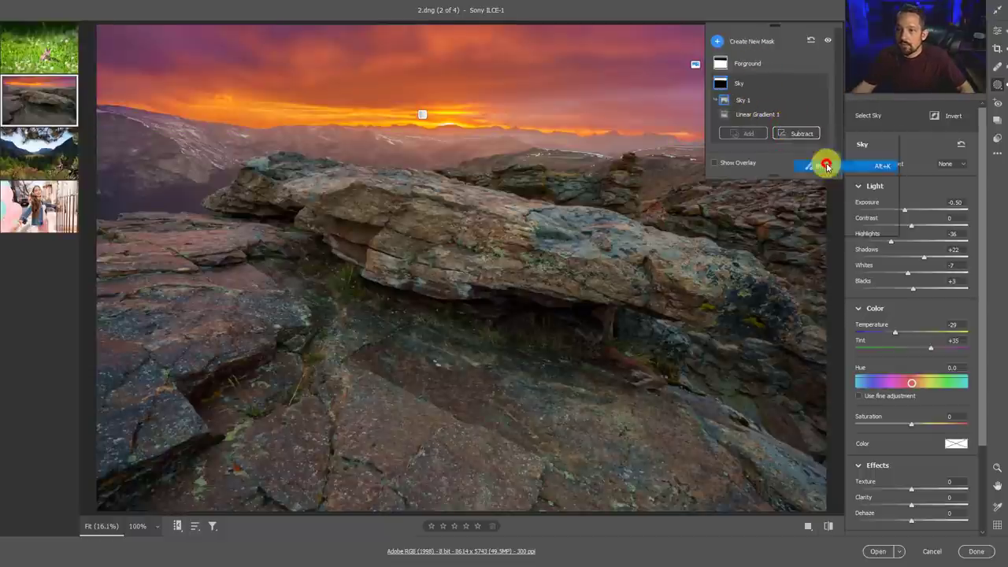
{"action": "mouse_move", "coordinate": [561, 140]}
{"action": "left_mouse_down"}
{"action": "mouse_move", "coordinate": [90, 124]}
{"action": "mouse_move", "coordinate": [841, 154]}
{"action": "mouse_move", "coordinate": [127, 155]}
{"action": "mouse_move", "coordinate": [556, 225]}
{"action": "left_mouse_up"}
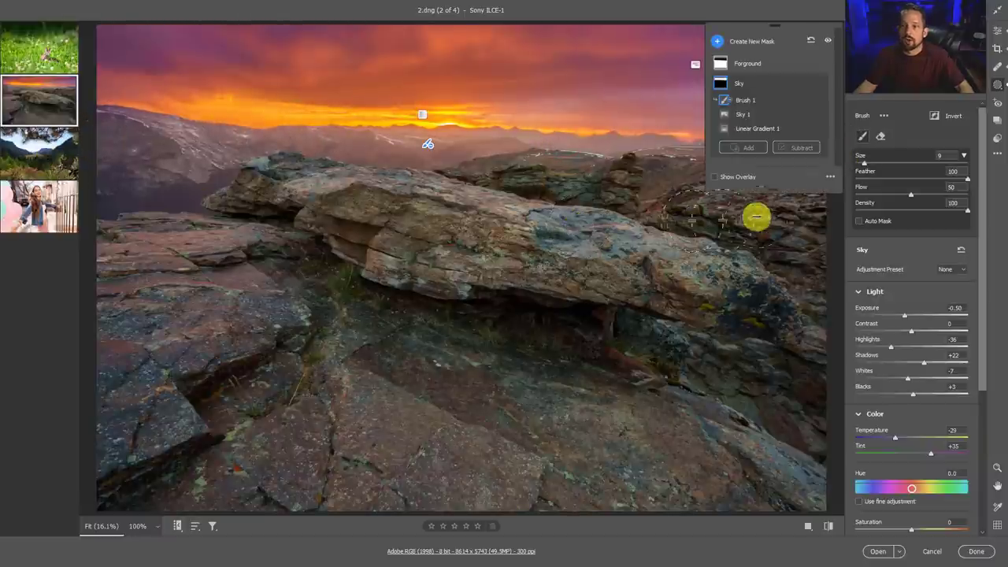
{"action": "left_click", "coordinate": [727, 175]}
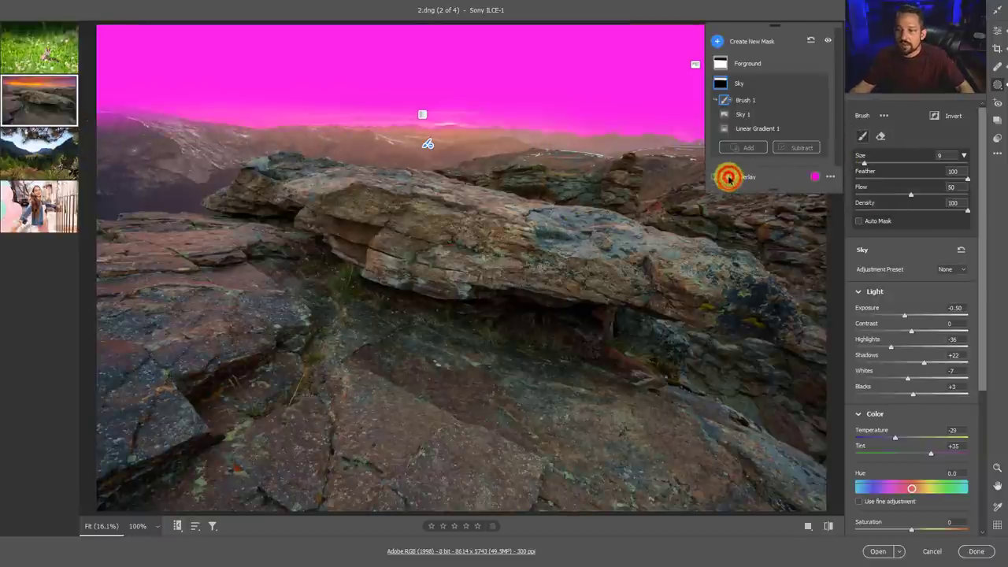
{"action": "left_click", "coordinate": [727, 175]}
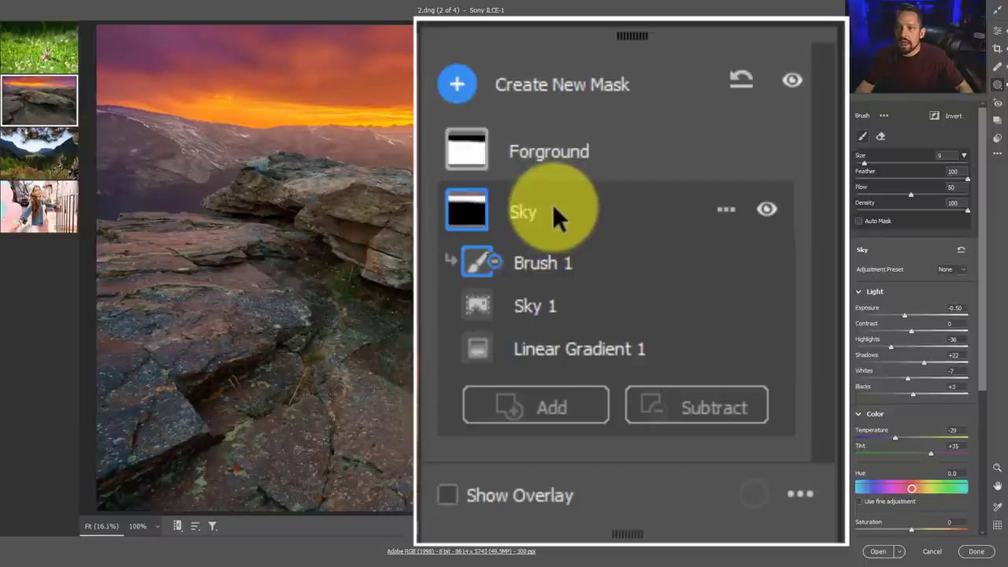
- Review the Sky mask's gradient, sky and brush components, then go to 3.ARW
{"action": "mouse_move", "coordinate": [478, 204]}
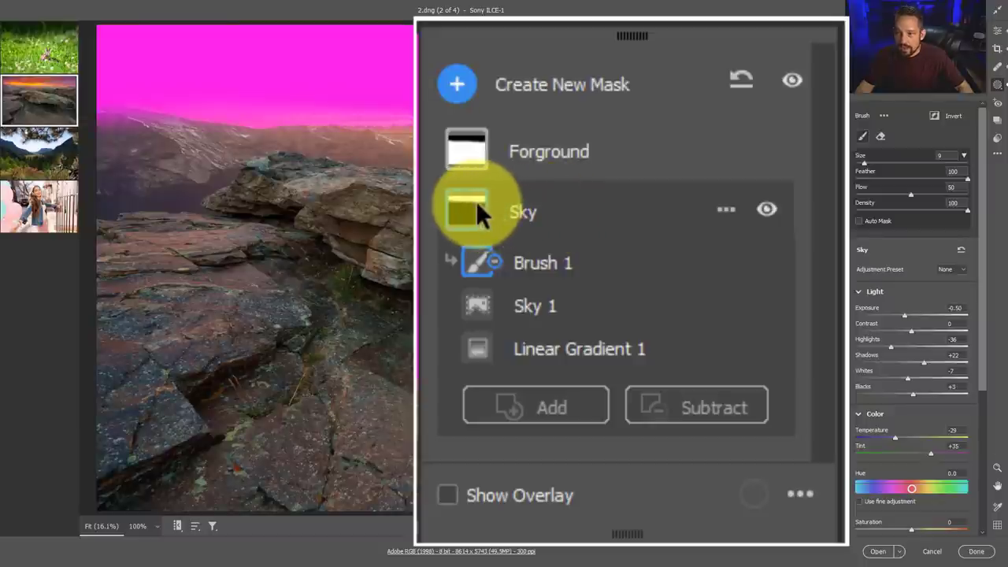
{"action": "left_click", "coordinate": [619, 351]}
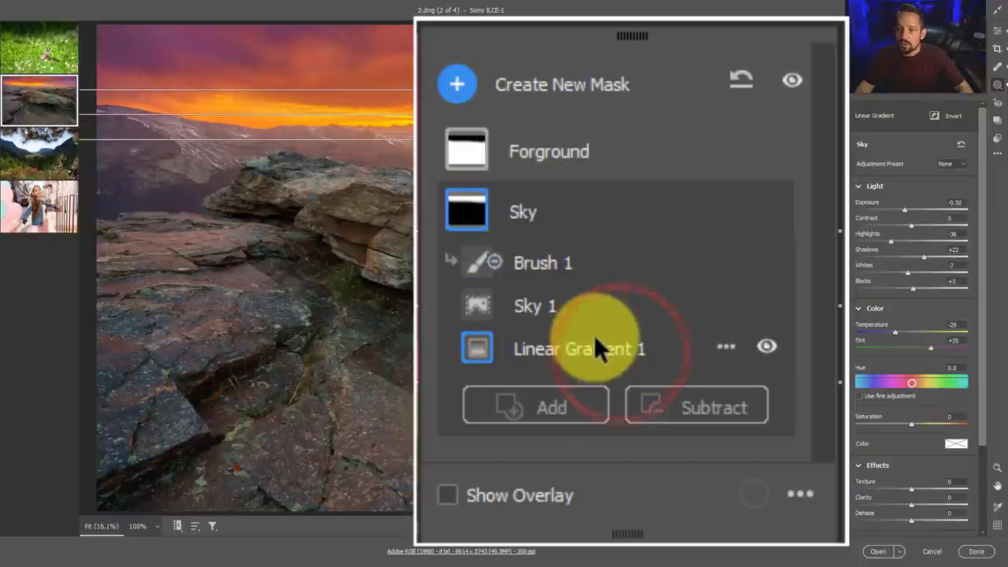
{"action": "left_click", "coordinate": [533, 308]}
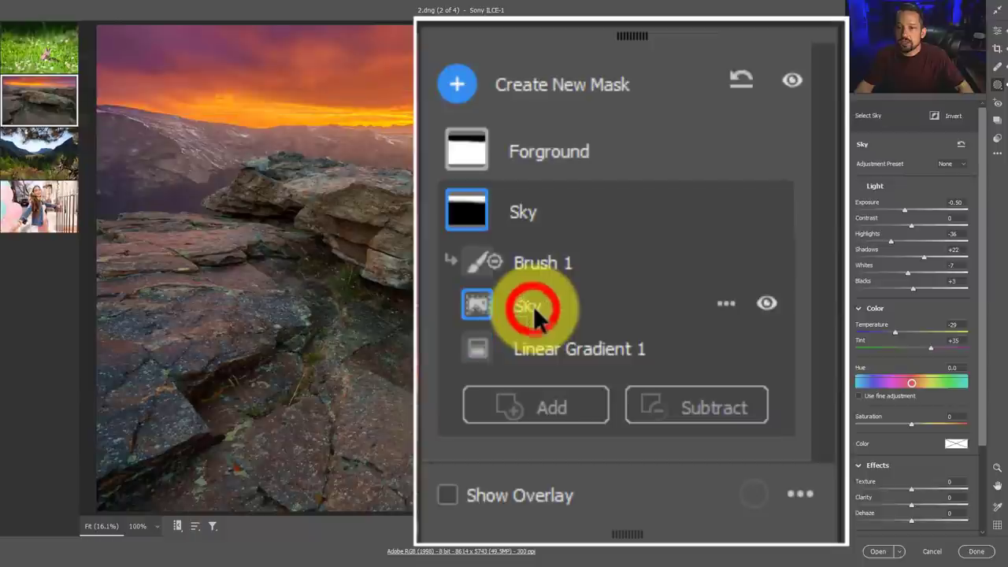
{"action": "left_click", "coordinate": [545, 260]}
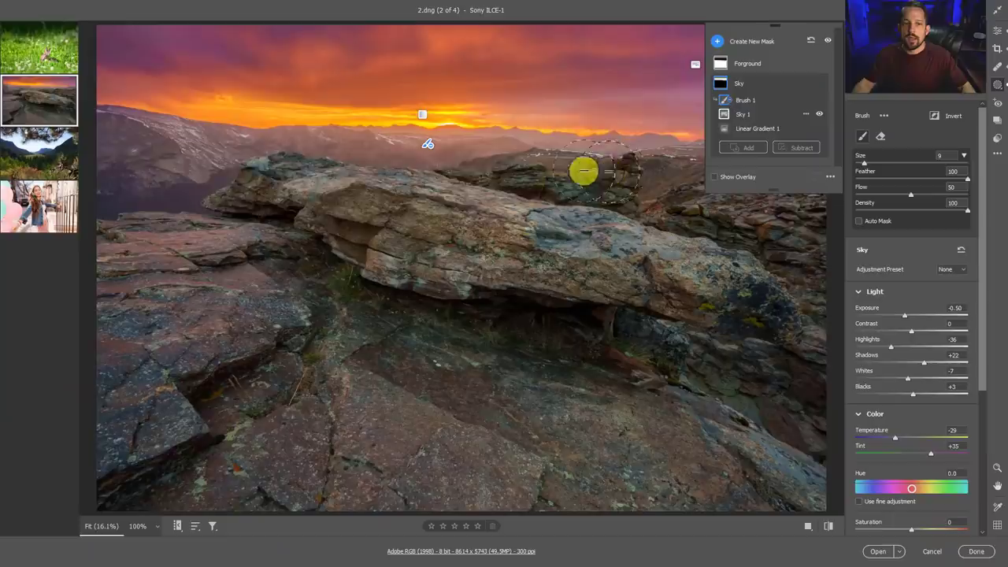
{"action": "key", "text": "Down"}
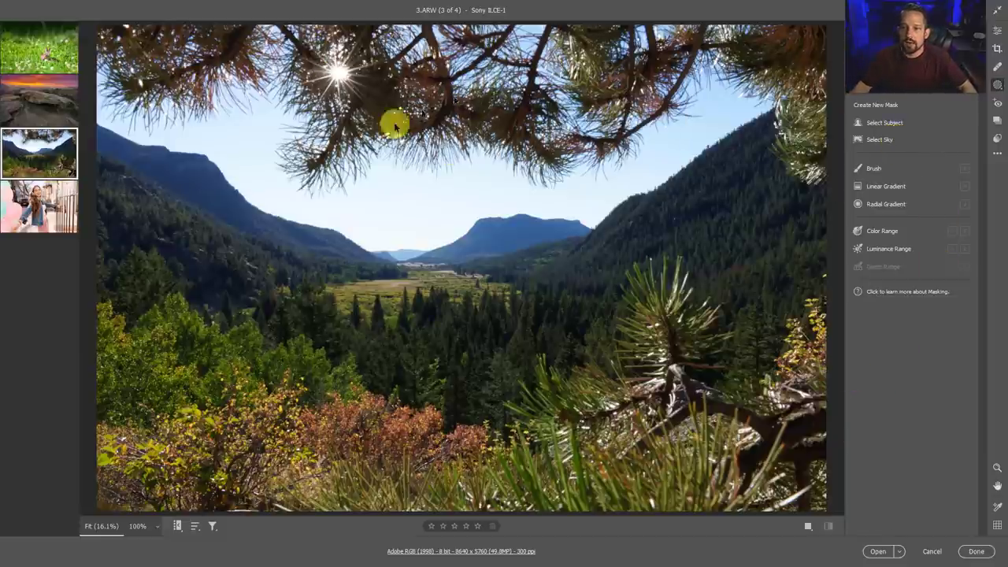
- Create a Select Sky mask on 3.ARW, check its overlay, and start renaming Mask 1
{"action": "left_click", "coordinate": [883, 140]}
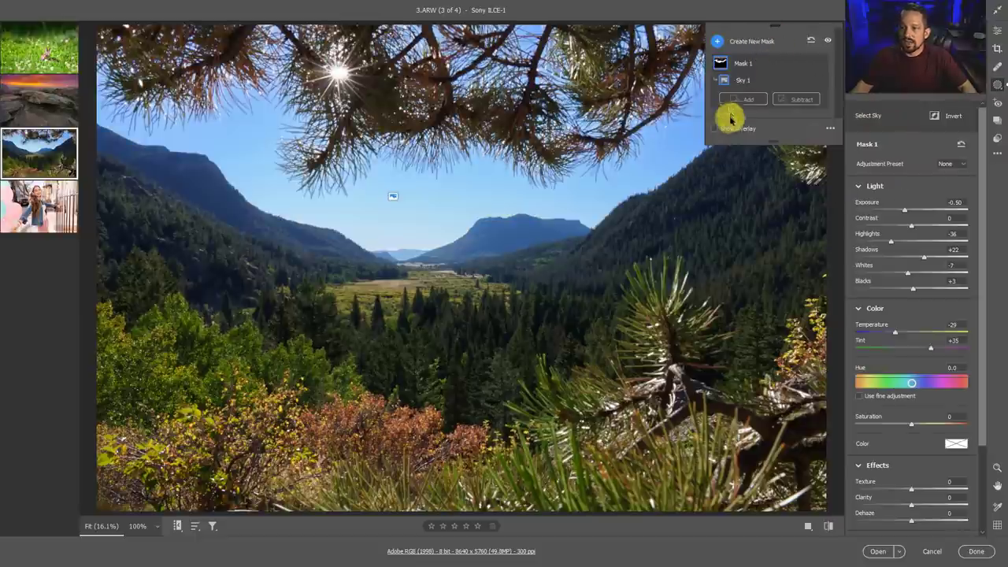
{"action": "left_click", "coordinate": [724, 129]}
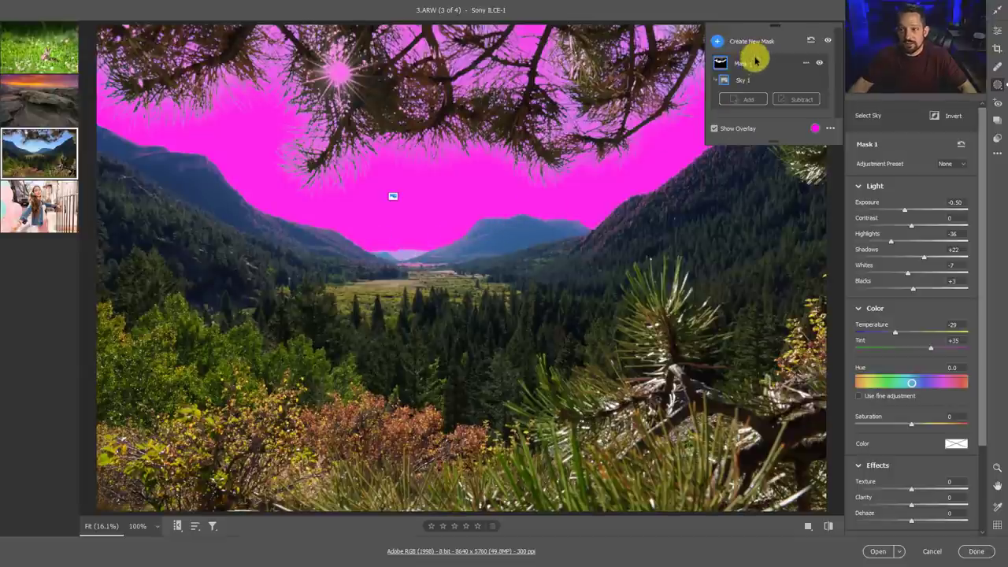
{"action": "left_click", "coordinate": [725, 128]}
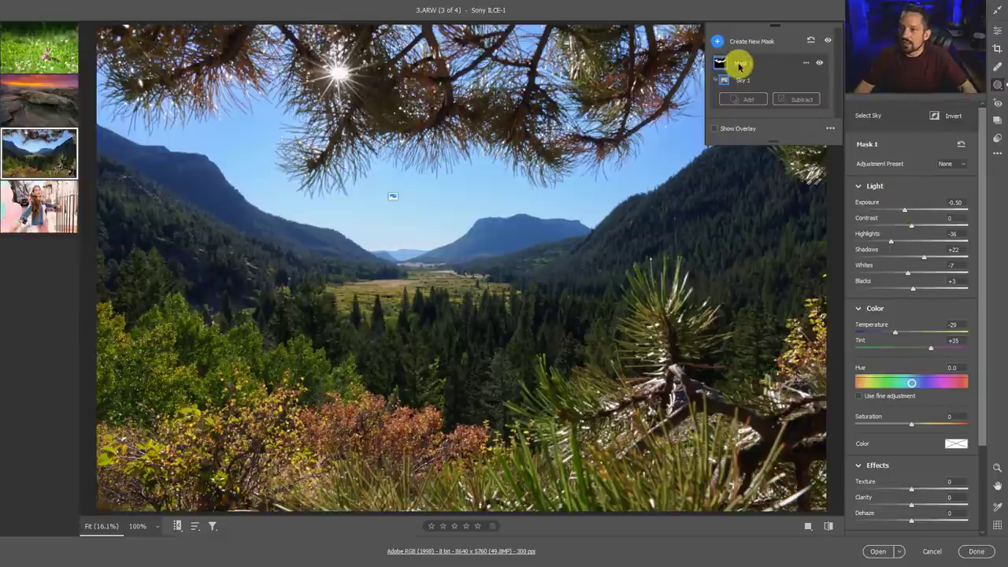
{"action": "double_click", "coordinate": [739, 64]}
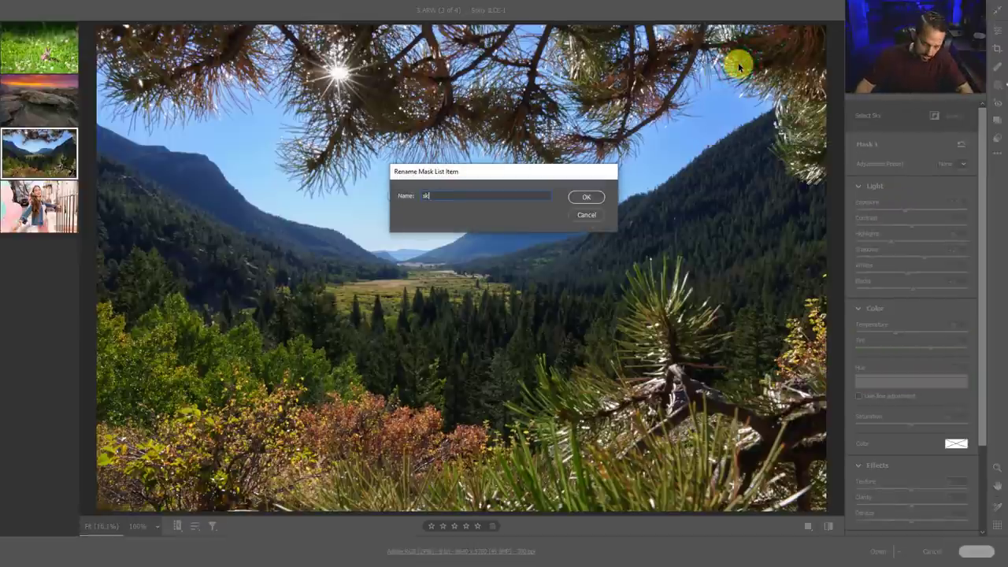
- Name the mask sky and set Exposure -1.00, Temperature -47, Tint +69, Highlights -57
{"action": "type", "text": "y"}
{"action": "key", "text": "Return"}
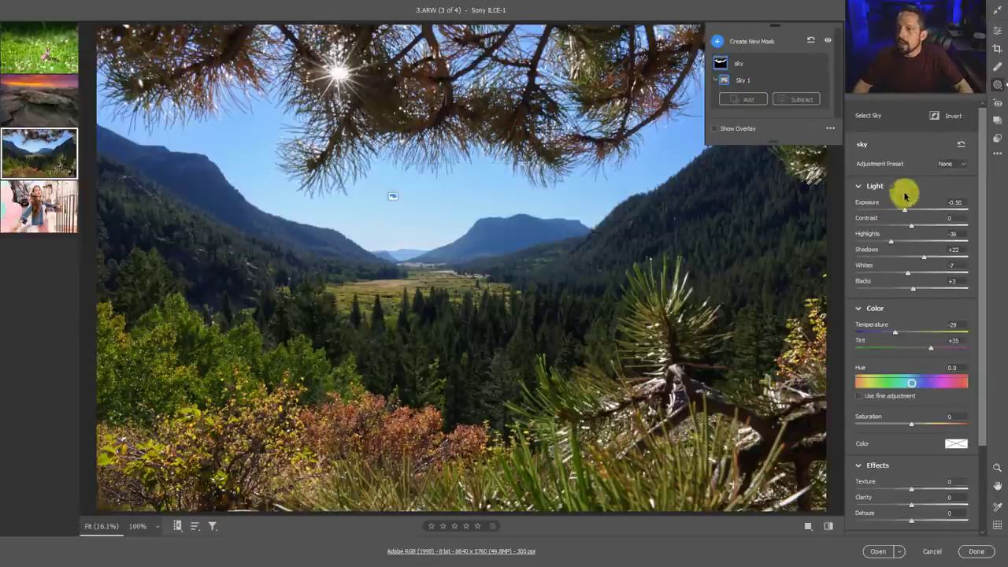
{"action": "left_click_drag", "start_coordinate": [902, 210], "coordinate": [897, 210]}
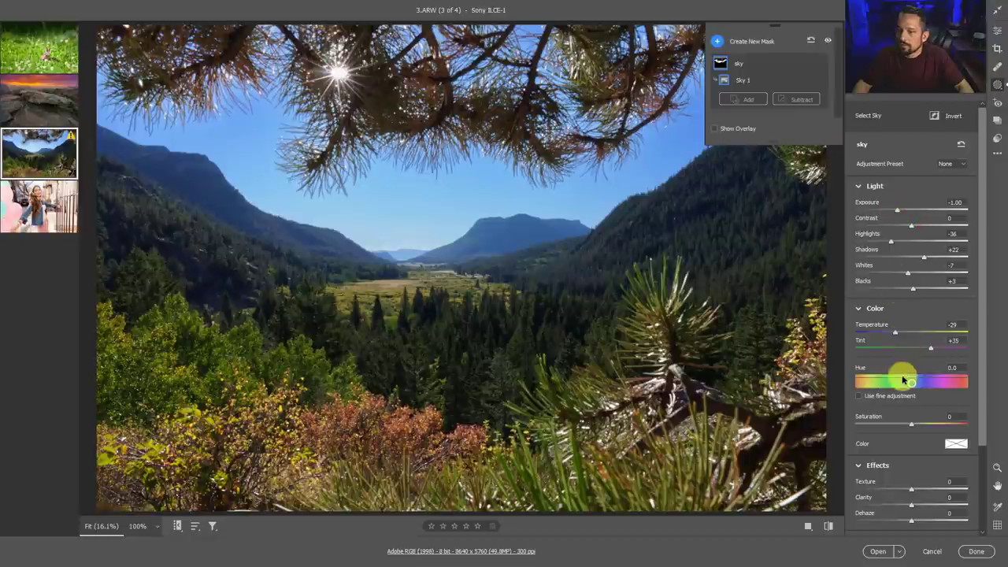
{"action": "left_click", "coordinate": [894, 333]}
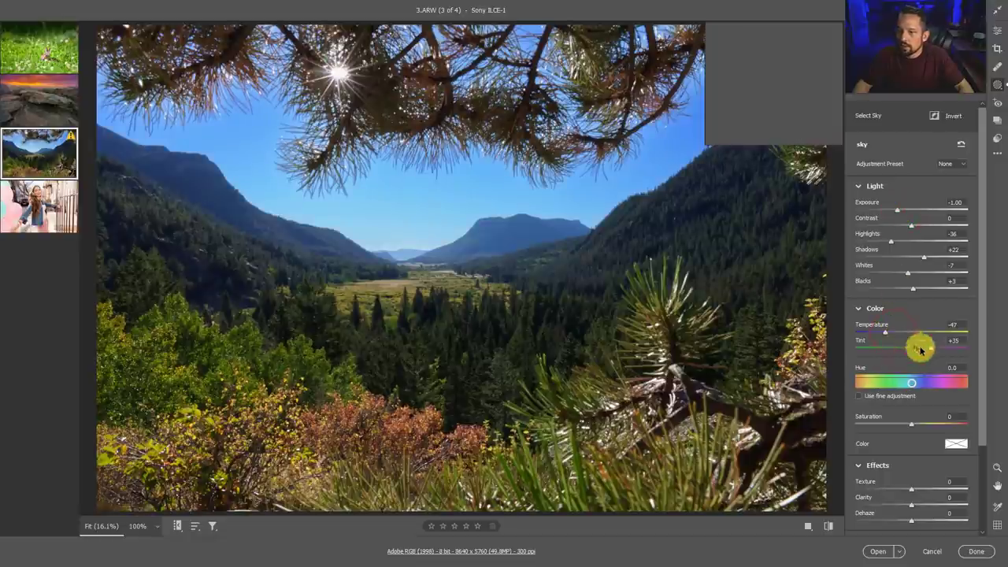
{"action": "left_click_drag", "start_coordinate": [931, 349], "coordinate": [950, 349]}
{"action": "left_click_drag", "start_coordinate": [916, 234], "coordinate": [880, 242]}
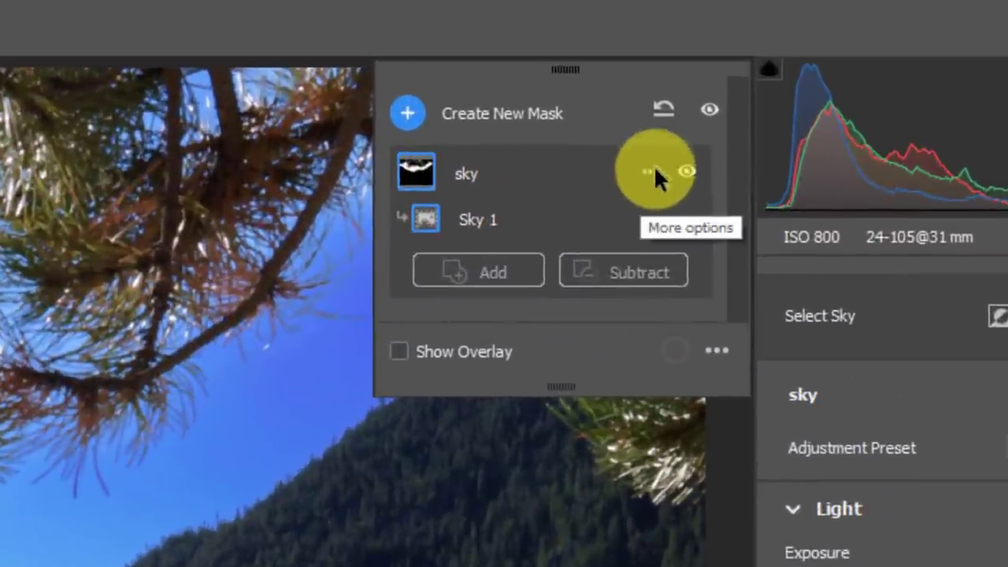
- Duplicate the sky mask, rename the copy Foreground, and invert its Sky 1 selection
{"action": "left_click", "coordinate": [654, 170]}
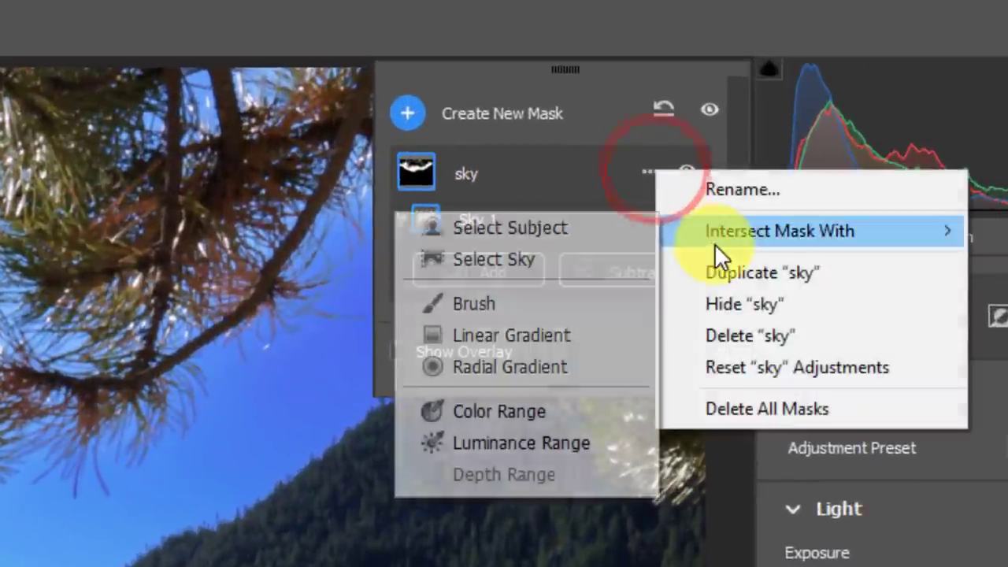
{"action": "left_click", "coordinate": [718, 271]}
{"action": "double_click", "coordinate": [496, 170]}
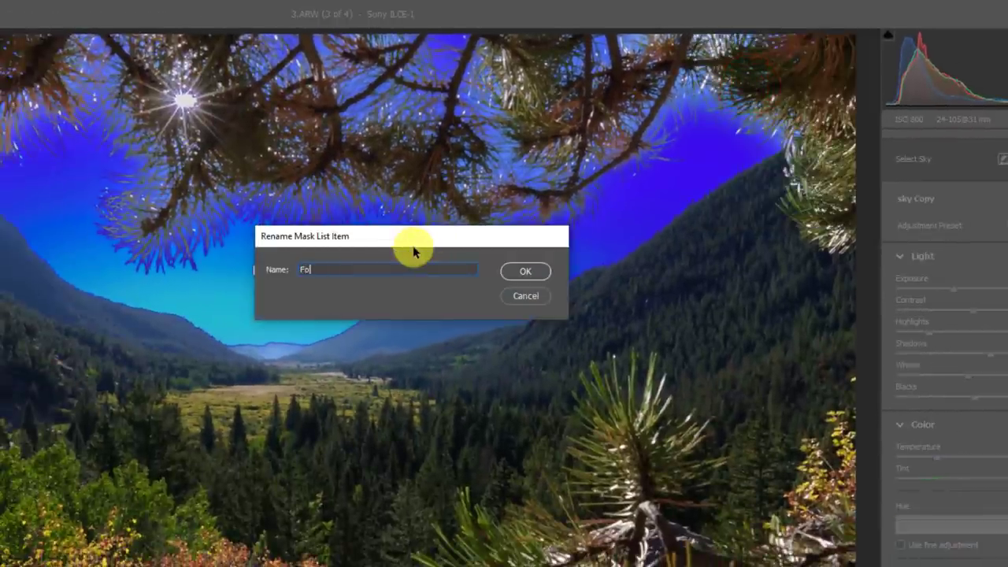
{"action": "type", "text": "Foreground"}
{"action": "key", "text": "Return"}
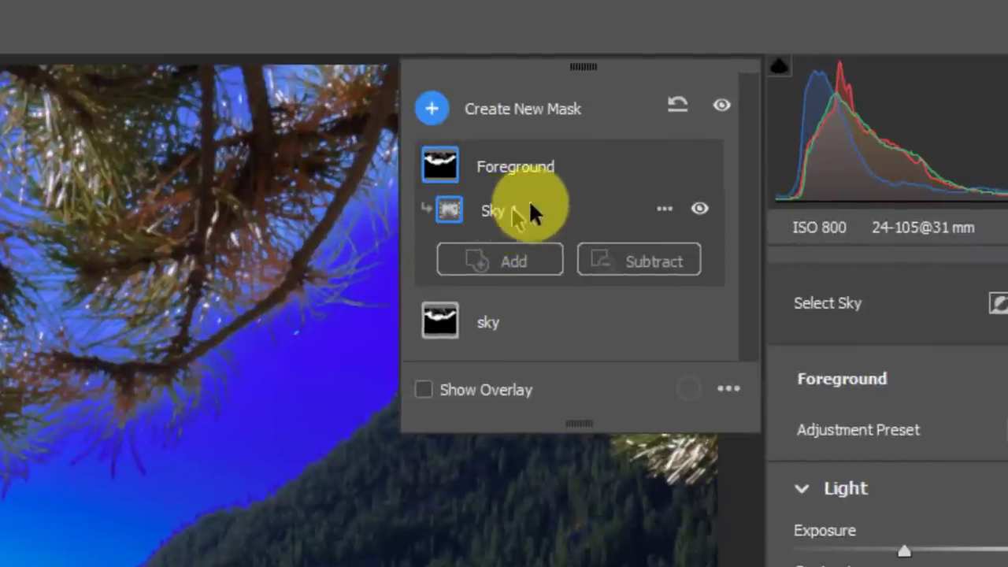
{"action": "left_click", "coordinate": [664, 207]}
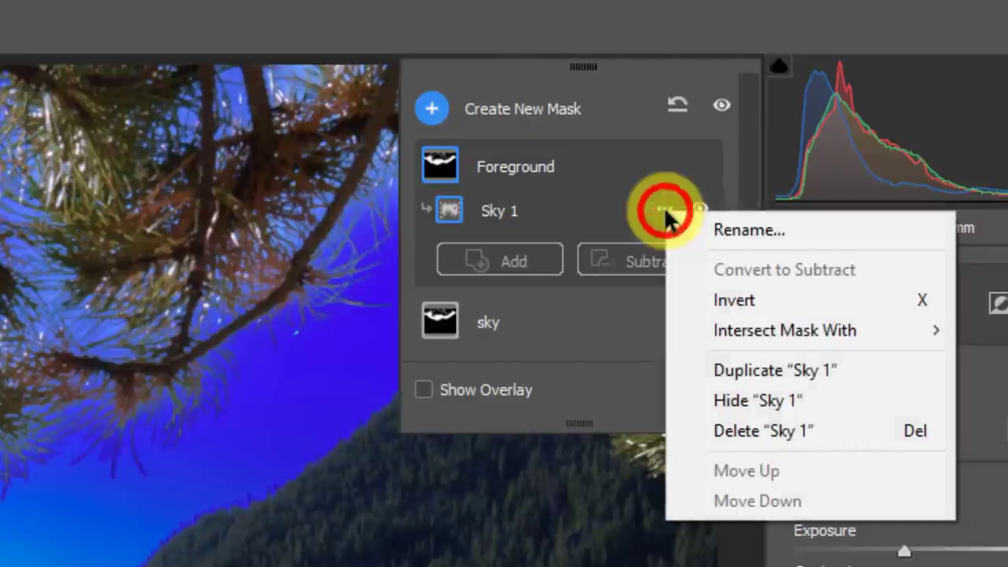
{"action": "left_click", "coordinate": [732, 303]}
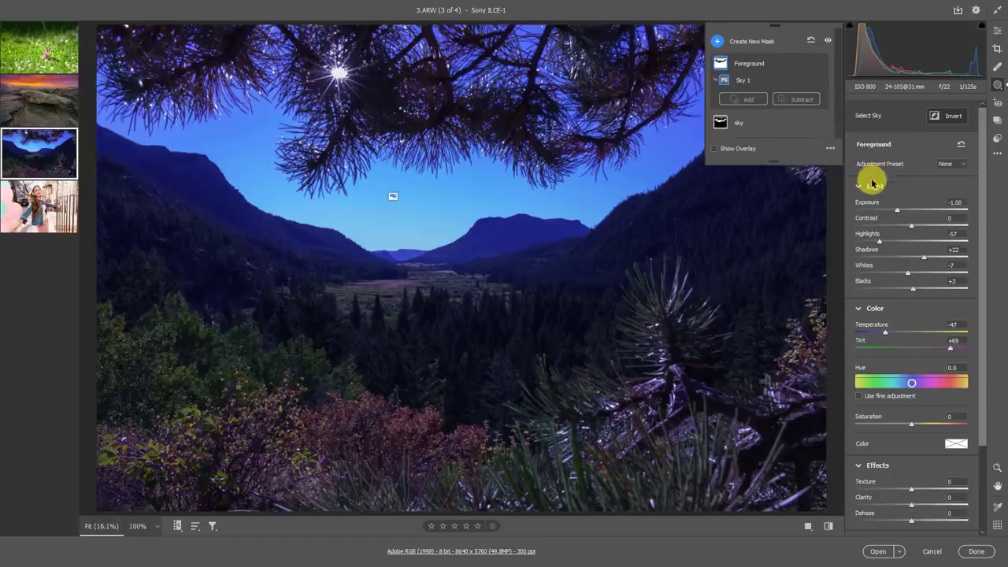
- Reset the Foreground mask and retune it to Temperature +23, Exposure +0.05, Shadows +39
{"action": "double_click", "coordinate": [961, 142]}
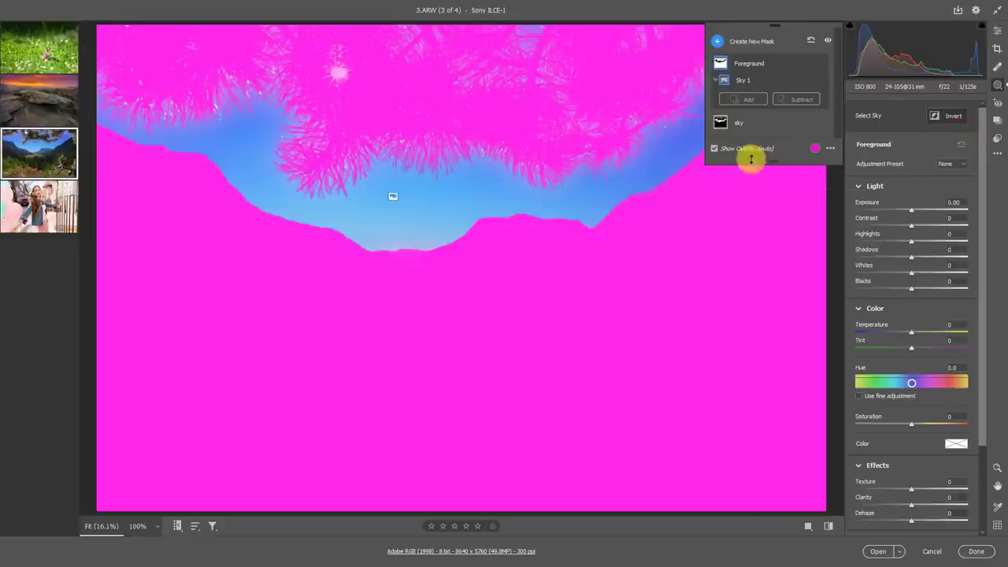
{"action": "left_click", "coordinate": [713, 148]}
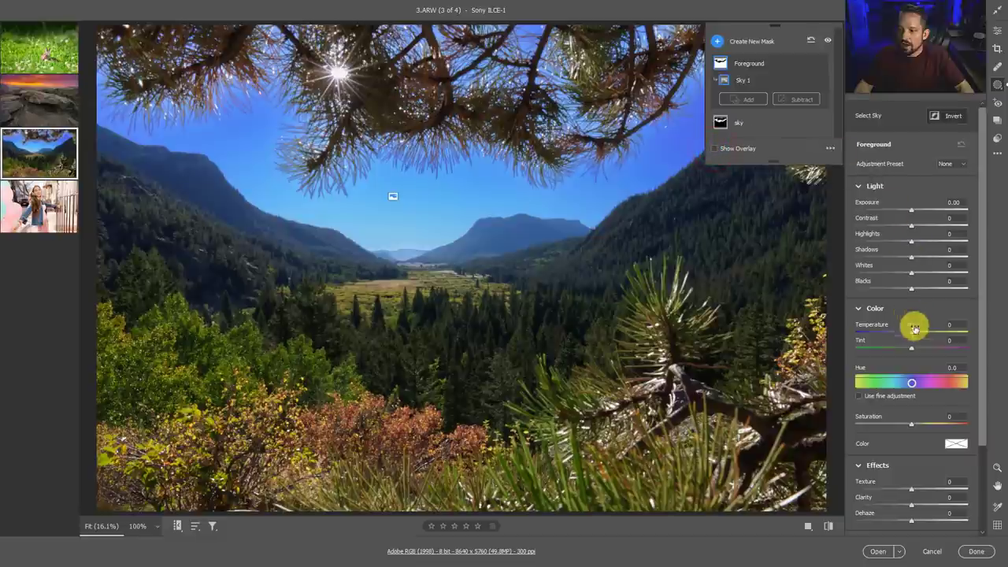
{"action": "left_click_drag", "start_coordinate": [914, 336], "coordinate": [898, 352]}
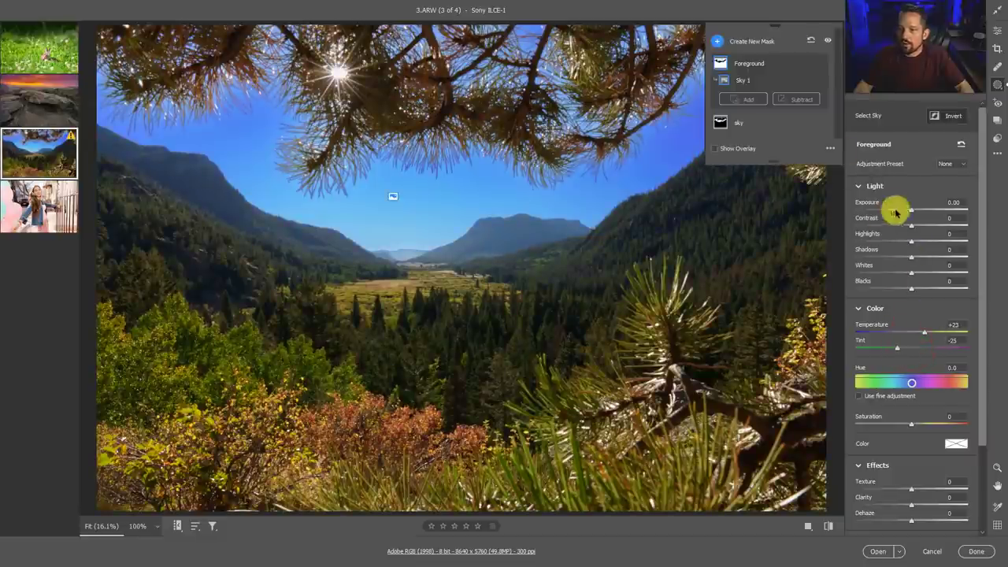
{"action": "left_click_drag", "start_coordinate": [912, 210], "coordinate": [890, 224]}
{"action": "mouse_move", "coordinate": [911, 263]}
{"action": "left_mouse_down"}
{"action": "mouse_move", "coordinate": [936, 260]}
{"action": "mouse_move", "coordinate": [926, 256]}
{"action": "left_mouse_up"}
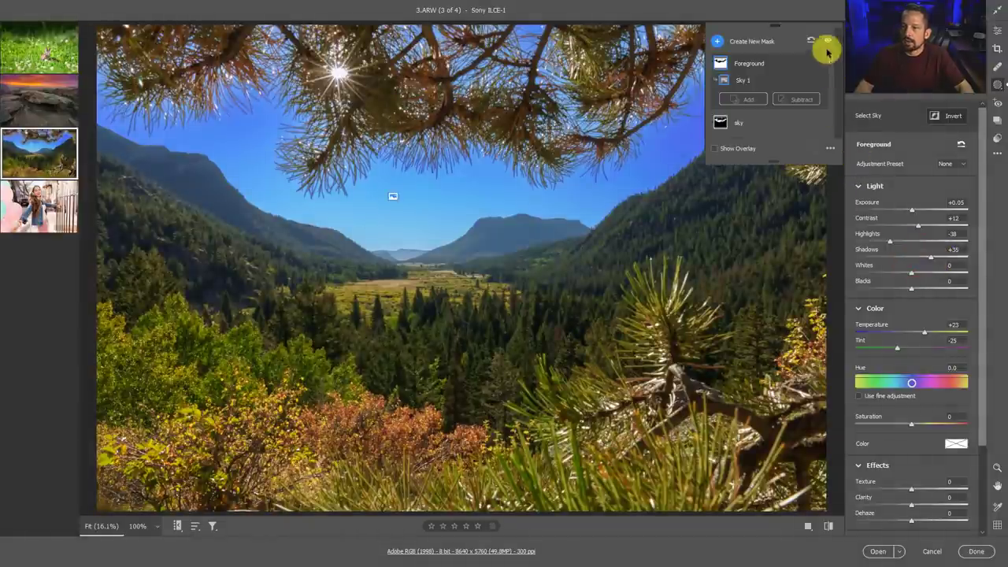
- Compare with masks toggled off, then raise global Exposure to +0.20 and Highlights to +11
{"action": "left_click", "coordinate": [827, 41]}
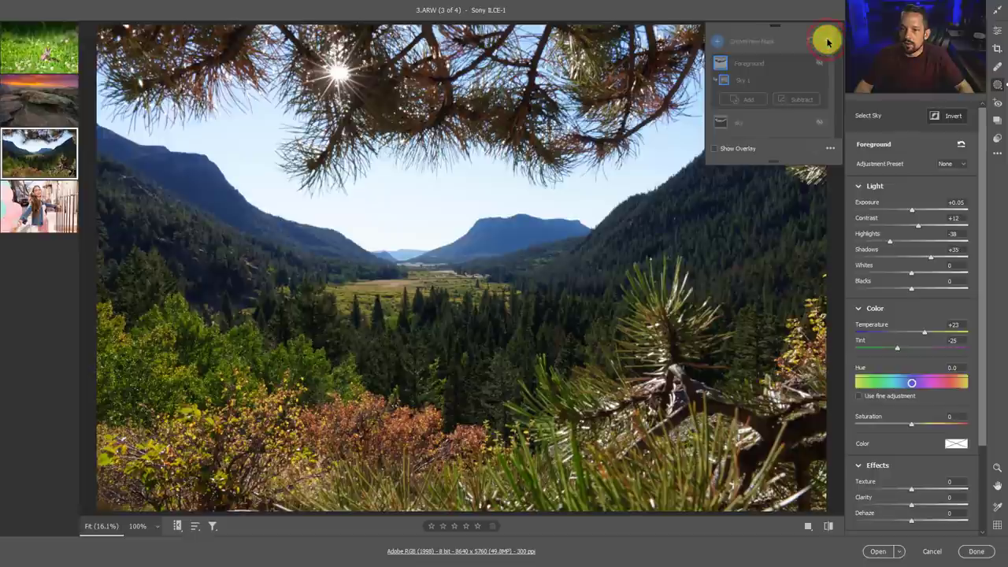
{"action": "left_click", "coordinate": [827, 41]}
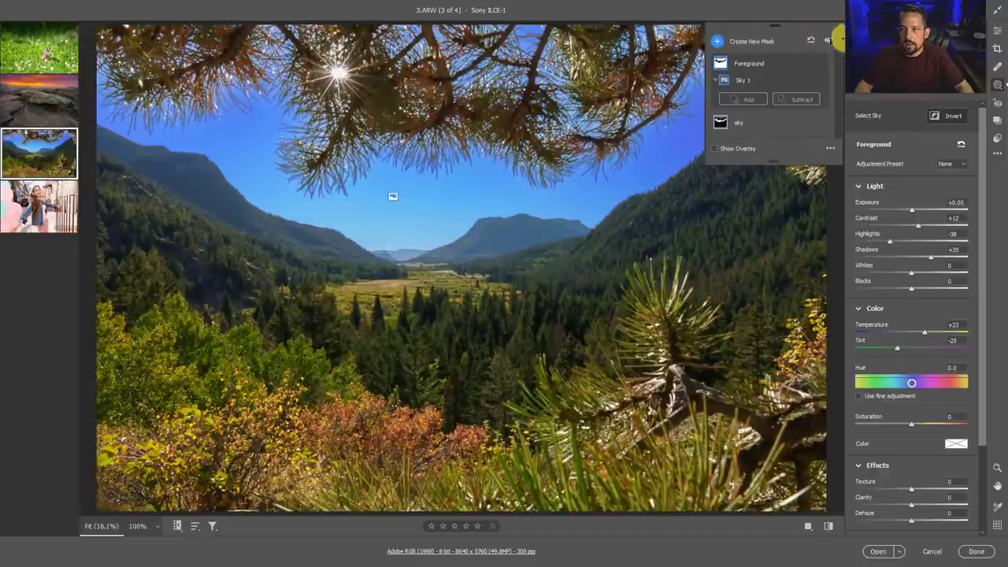
{"action": "left_click", "coordinate": [999, 36]}
{"action": "left_click", "coordinate": [858, 145]}
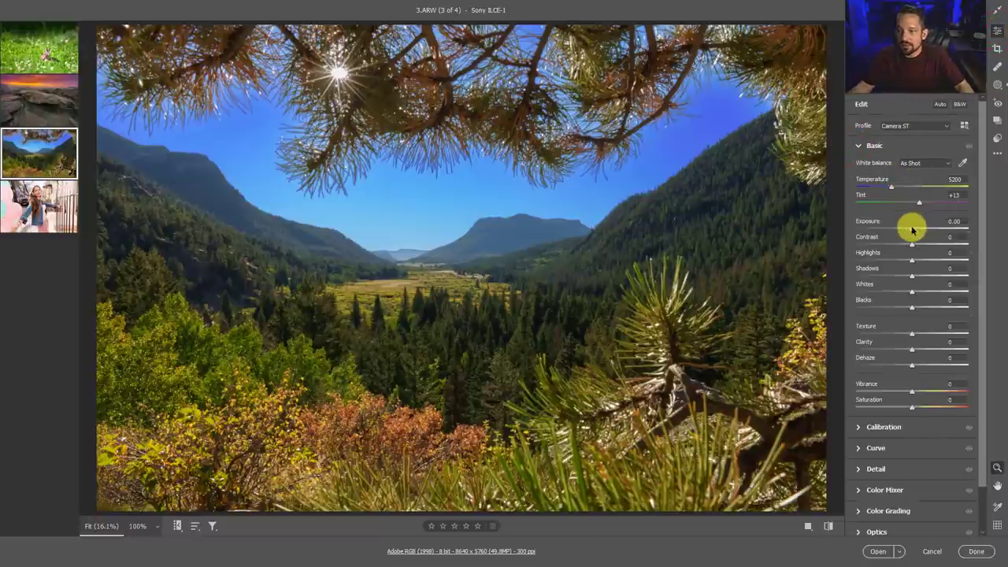
{"action": "left_click_drag", "start_coordinate": [912, 229], "coordinate": [912, 272]}
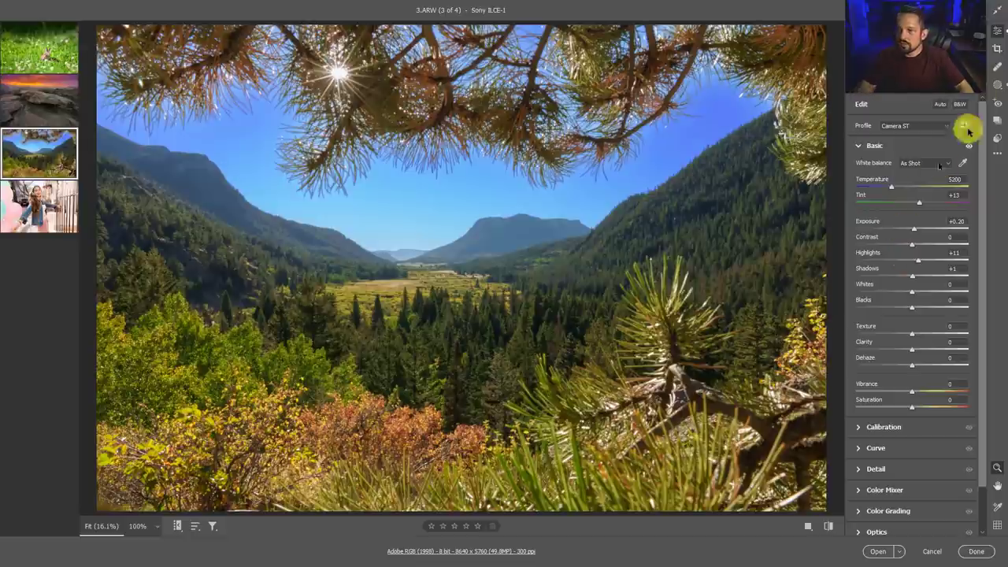
{"action": "left_click", "coordinate": [999, 91]}
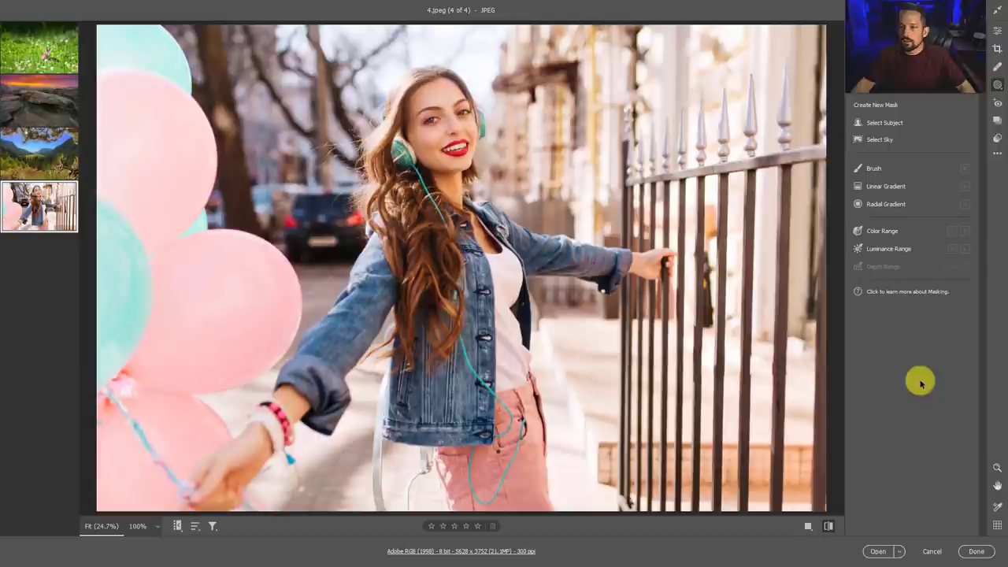
- Mask the girl with Select Subject and check the mask with the overlay
{"action": "left_click", "coordinate": [875, 125]}
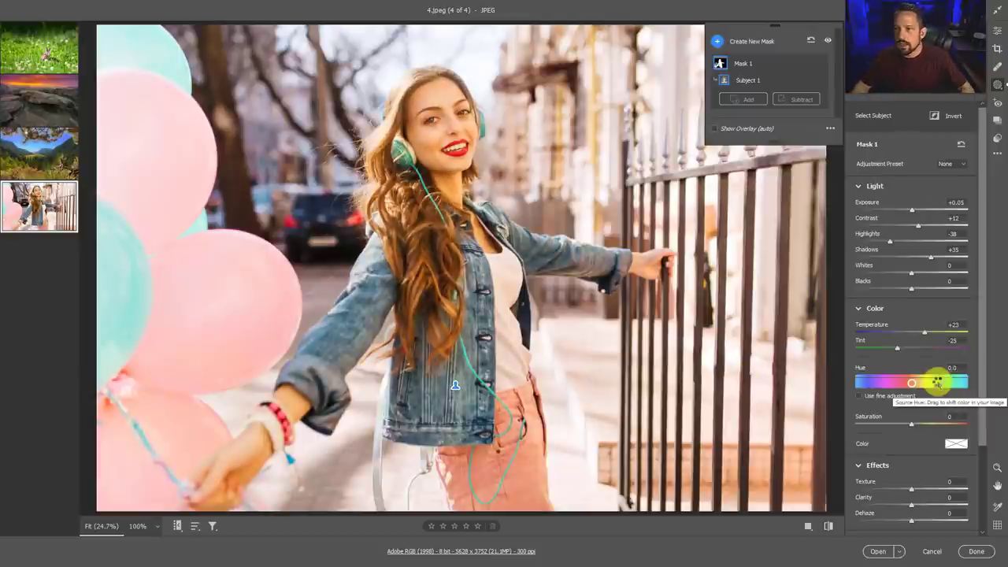
{"action": "left_click", "coordinate": [716, 129]}
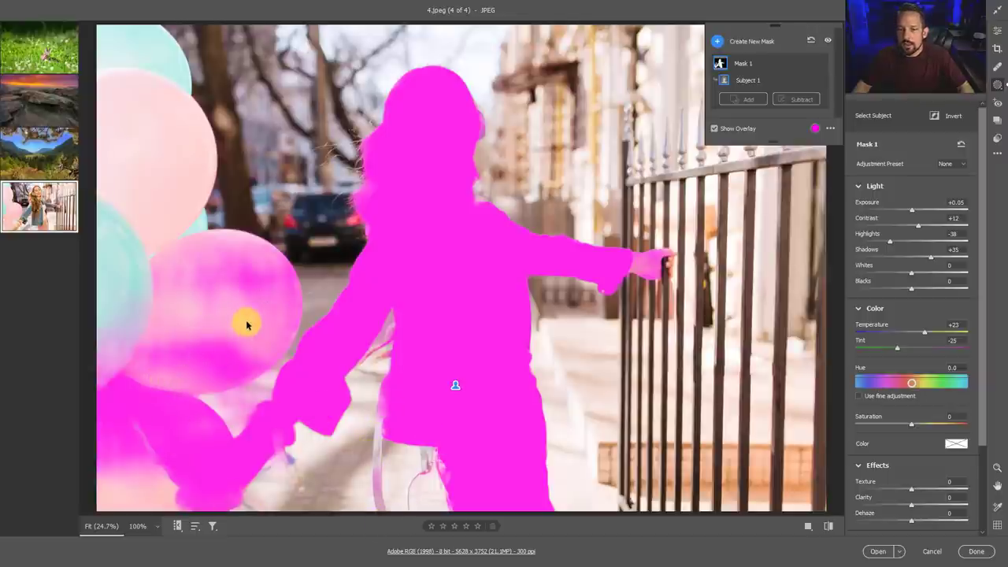
{"action": "left_click", "coordinate": [714, 128]}
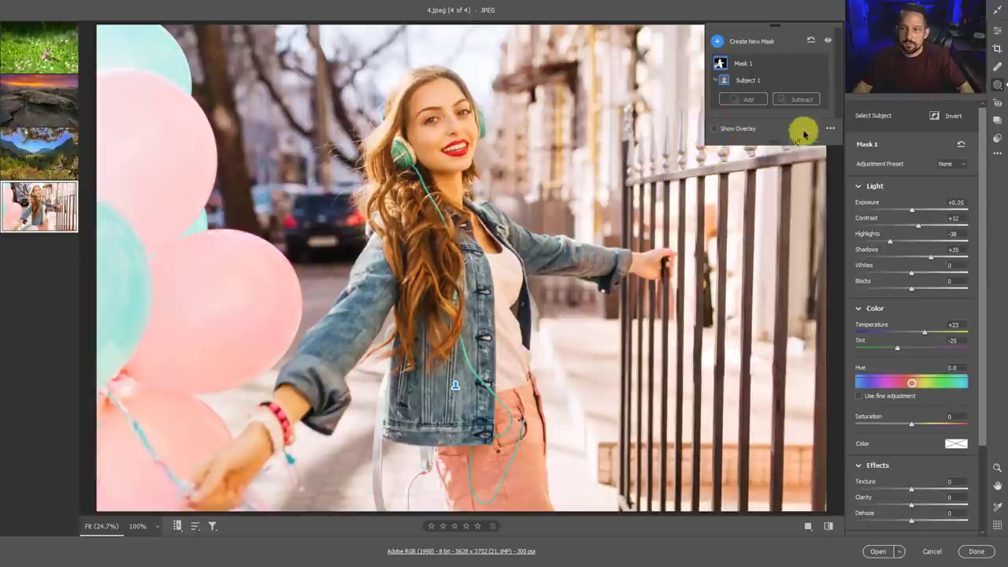
- Reset the subject mask, set Exposure -0.25, Highlights +41, Shadows +26, and rename it girl
{"action": "left_click", "coordinate": [961, 145]}
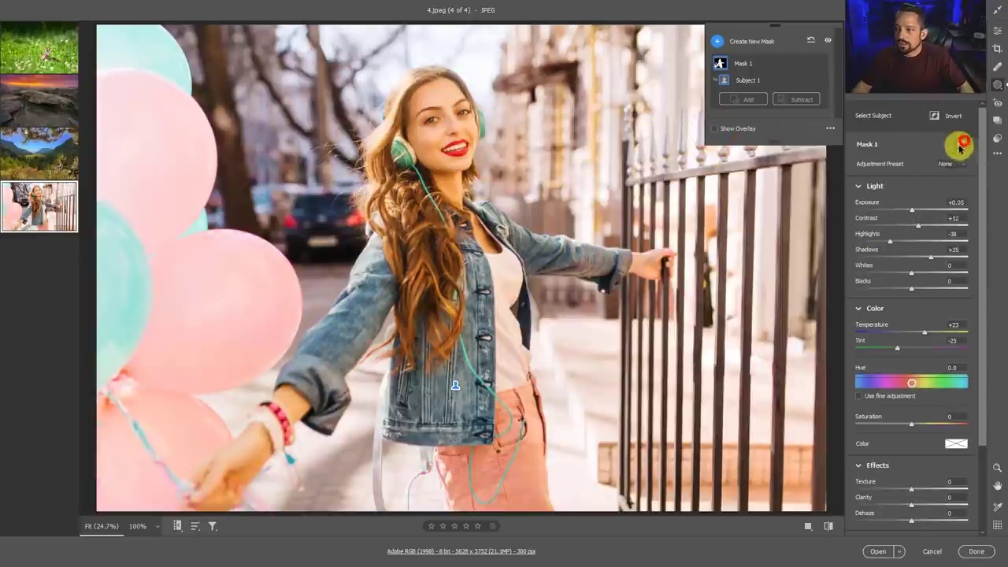
{"action": "left_click", "coordinate": [714, 128]}
{"action": "left_click_drag", "start_coordinate": [909, 209], "coordinate": [906, 207]}
{"action": "mouse_move", "coordinate": [914, 241]}
{"action": "left_mouse_down"}
{"action": "mouse_move", "coordinate": [909, 233]}
{"action": "mouse_move", "coordinate": [951, 238]}
{"action": "mouse_move", "coordinate": [935, 233]}
{"action": "mouse_move", "coordinate": [909, 254]}
{"action": "mouse_move", "coordinate": [924, 243]}
{"action": "left_mouse_up"}
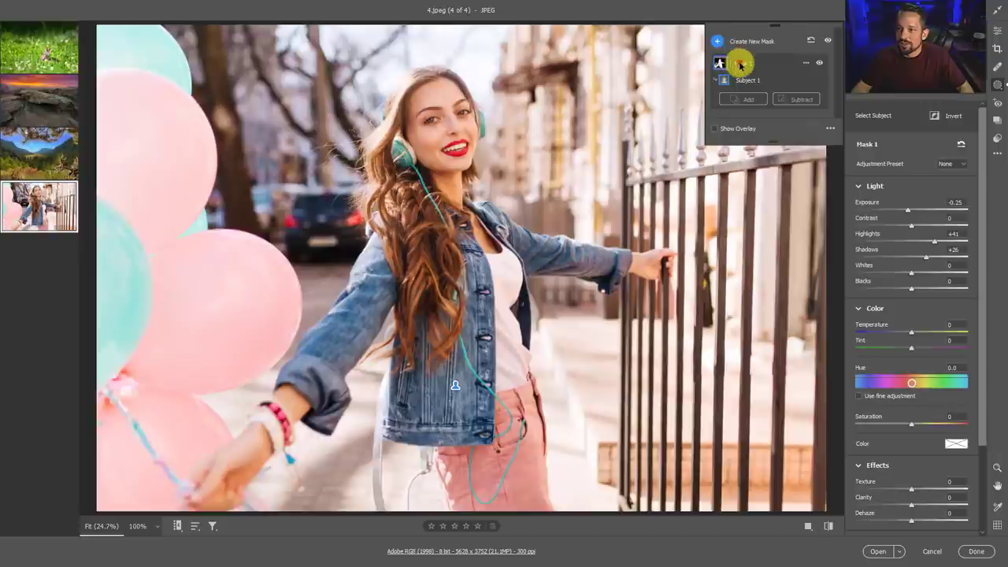
{"action": "double_click", "coordinate": [740, 63]}
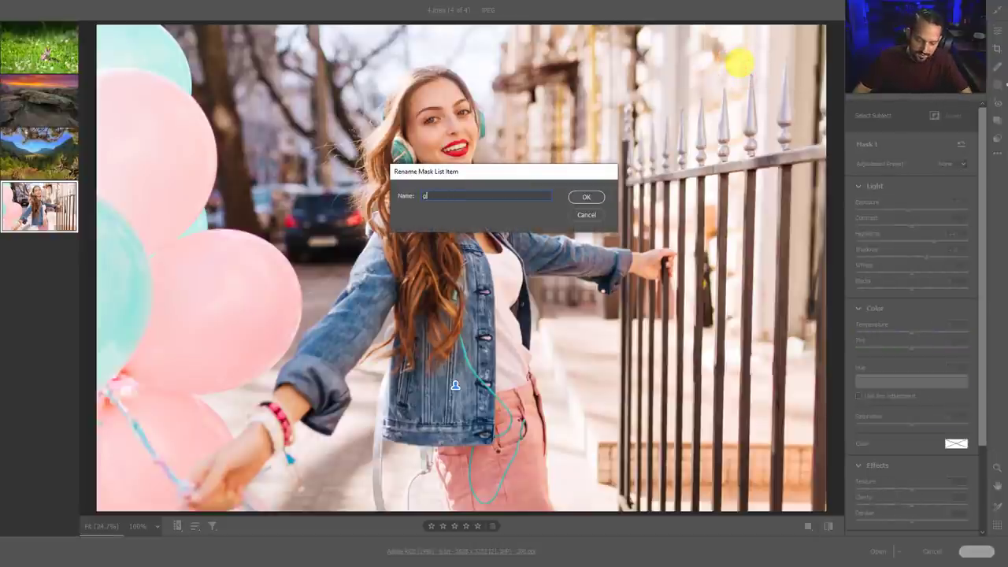
{"action": "key", "text": "Return"}
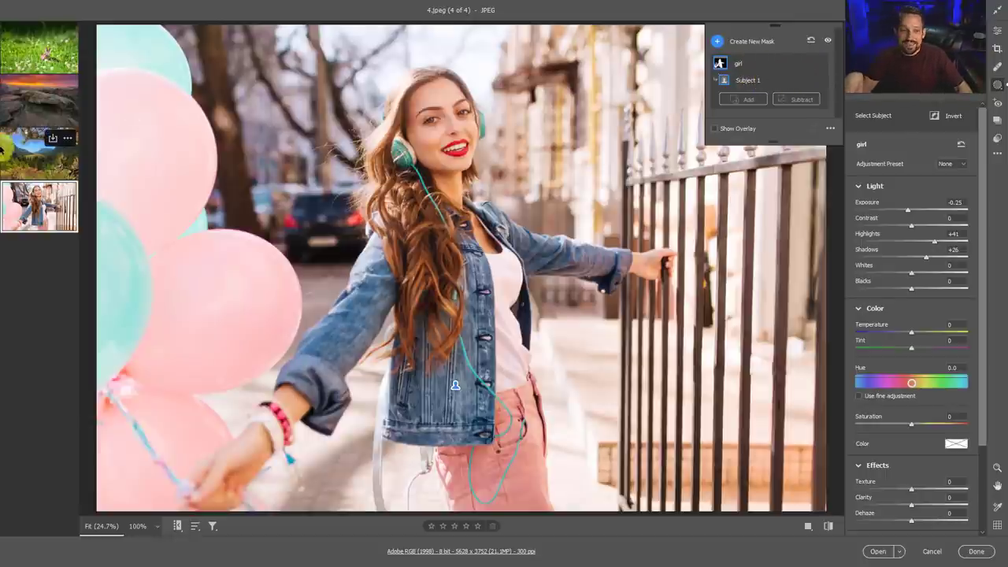
- Back on the girl-with-balloons photo, duplicate the girl mask and rename the copy 'bkg'
{"action": "left_click", "coordinate": [24, 156]}
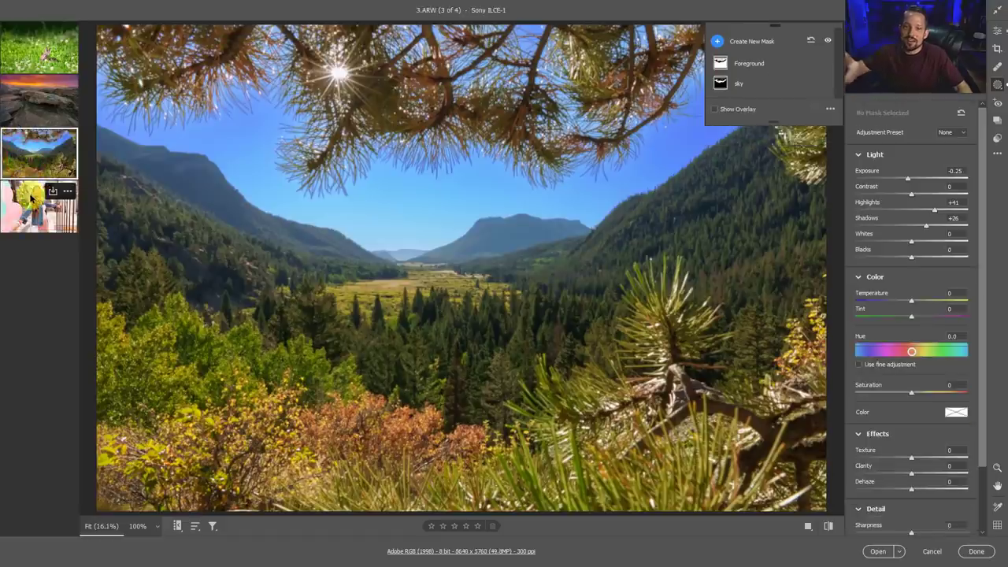
{"action": "left_click", "coordinate": [31, 198]}
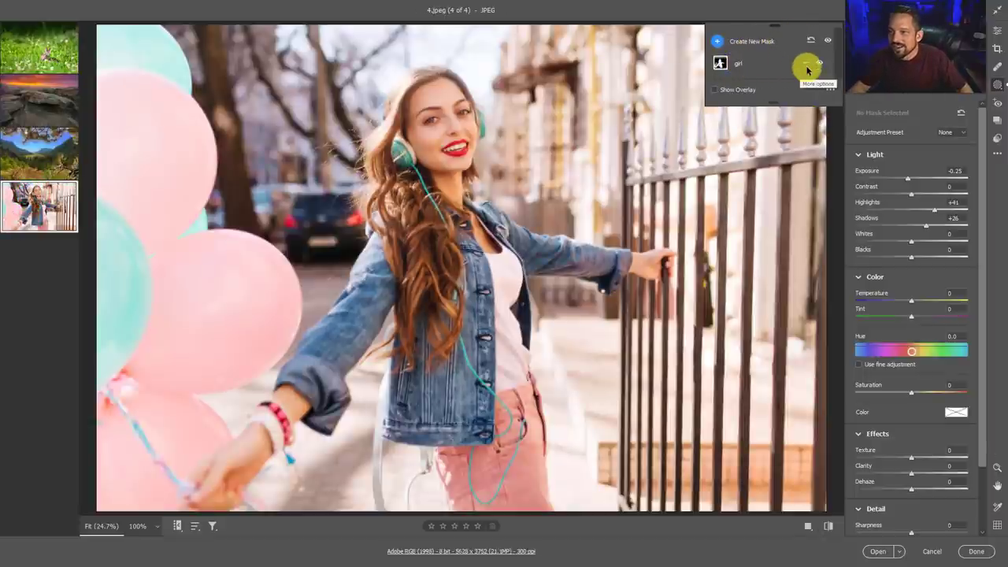
{"action": "left_click", "coordinate": [807, 68]}
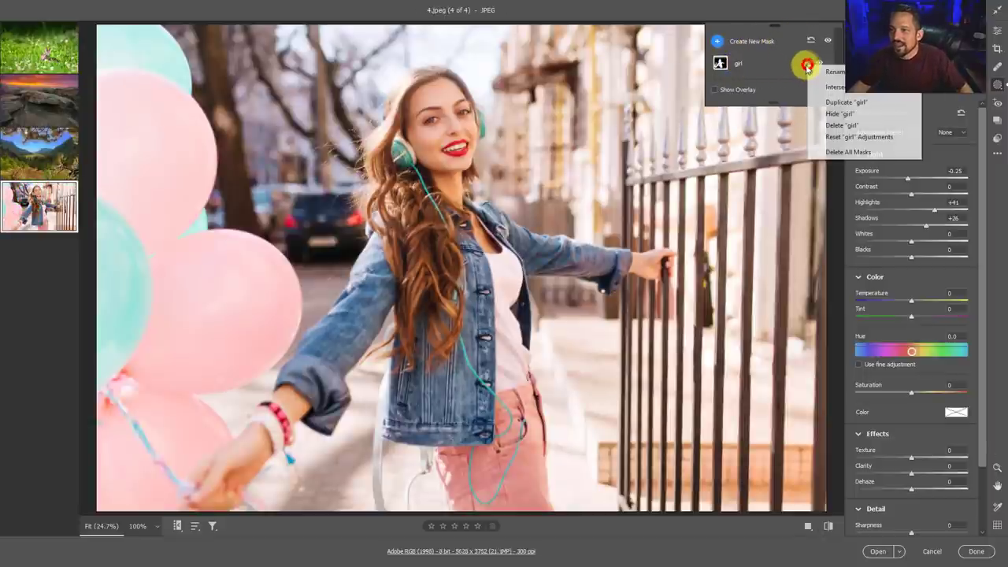
{"action": "left_click", "coordinate": [833, 103]}
{"action": "double_click", "coordinate": [740, 68]}
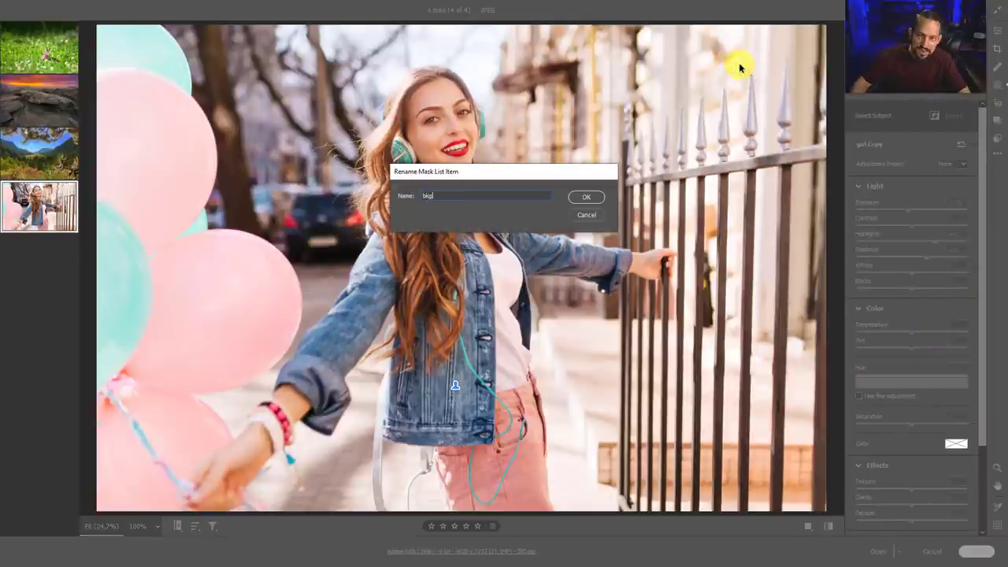
{"action": "type", "text": "bkg"}
{"action": "key", "text": "Return"}
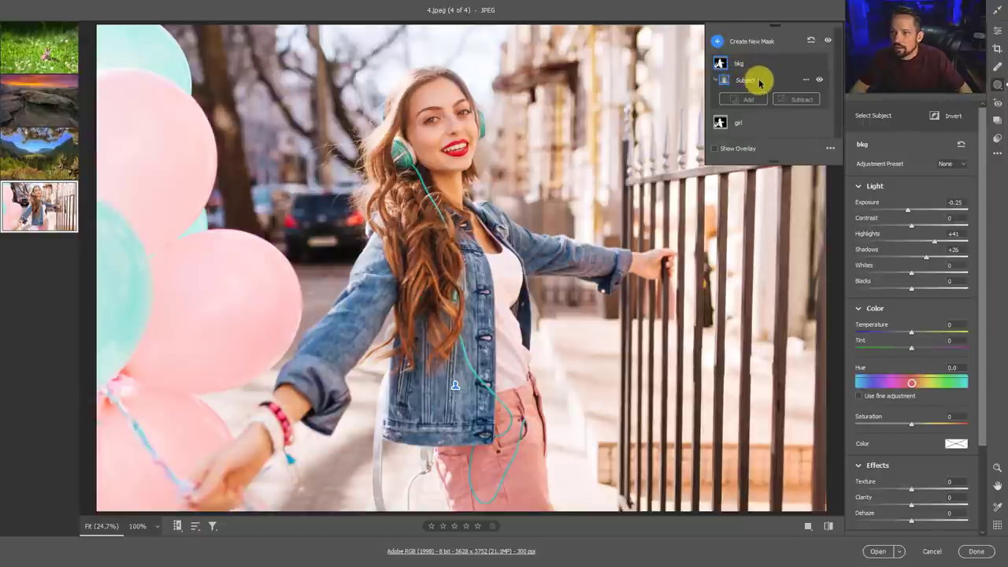
- Invert bkg's subject selection and set Exposure to -1.30 and Shadows to +37
{"action": "left_click", "coordinate": [808, 81]}
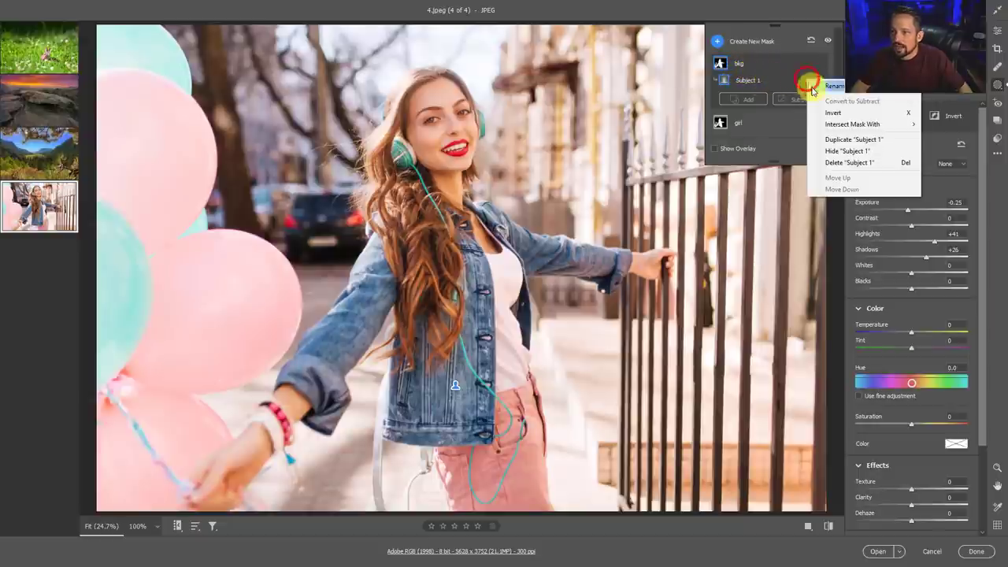
{"action": "left_click", "coordinate": [829, 112]}
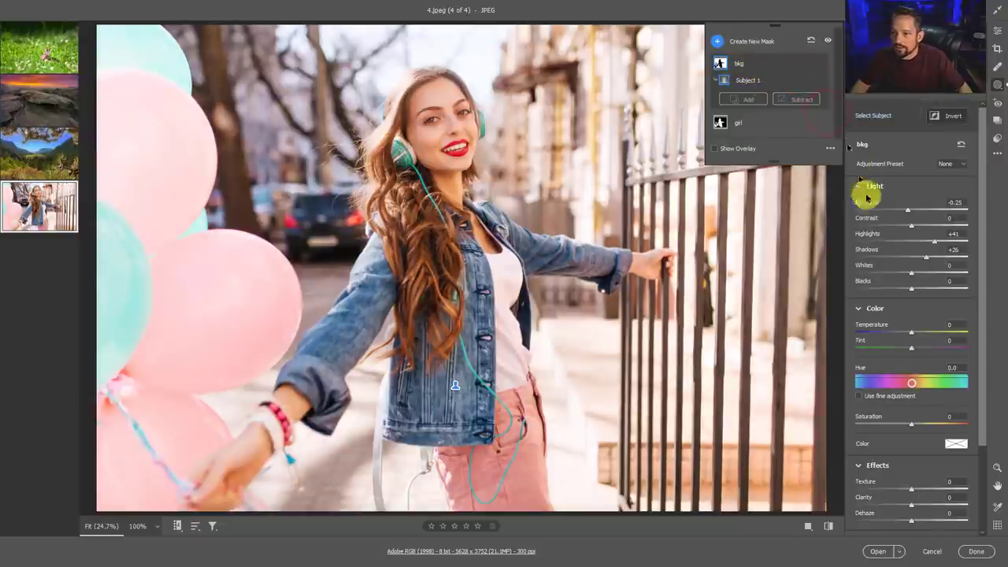
{"action": "mouse_move", "coordinate": [910, 209]}
{"action": "left_mouse_down"}
{"action": "mouse_move", "coordinate": [889, 211]}
{"action": "mouse_move", "coordinate": [921, 221]}
{"action": "mouse_move", "coordinate": [858, 214]}
{"action": "mouse_move", "coordinate": [909, 223]}
{"action": "left_mouse_up"}
{"action": "left_click_drag", "start_coordinate": [930, 262], "coordinate": [895, 250]}
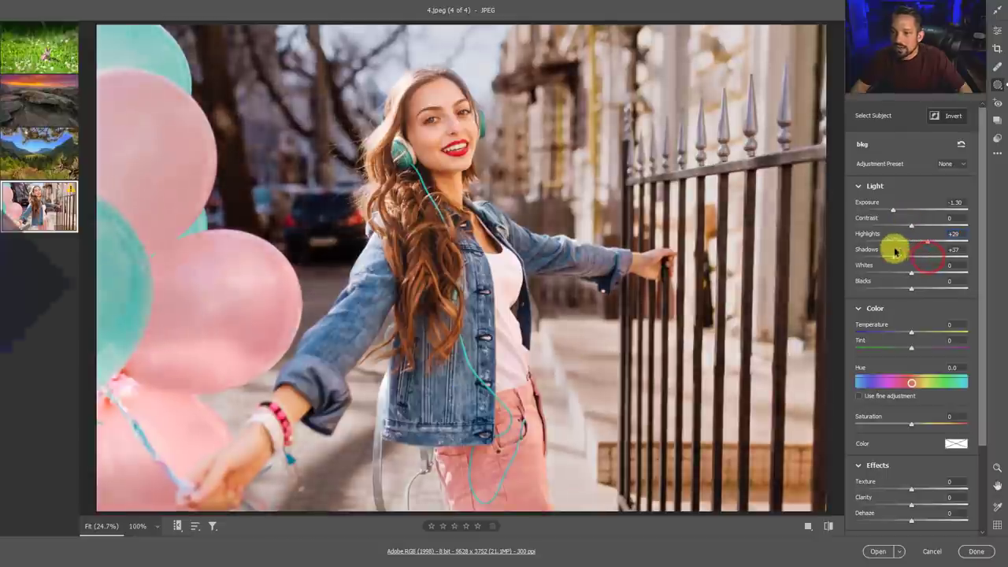